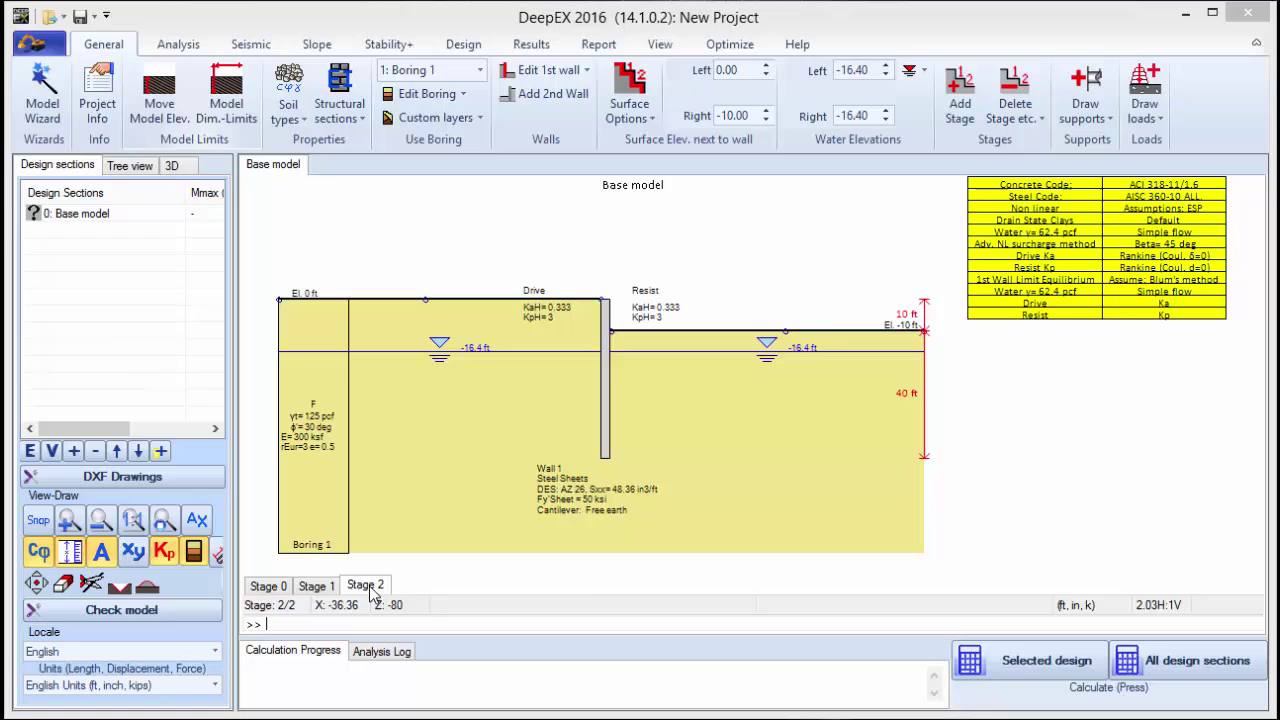
# Draw a ground anchor in Stage 2 from the wall about 6.8 ft below its top, sloping about 42 degrees into the drive-side soil.
pyautogui.click(1104, 127)
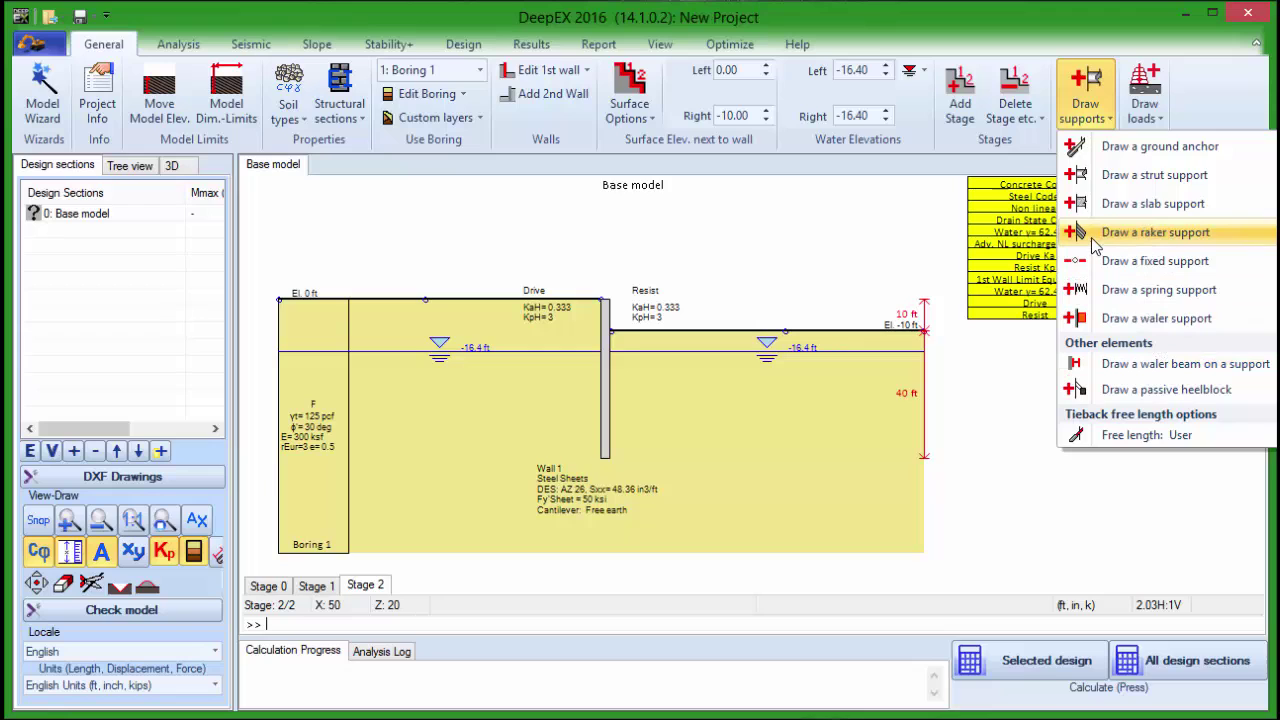
pyautogui.click(1137, 150)
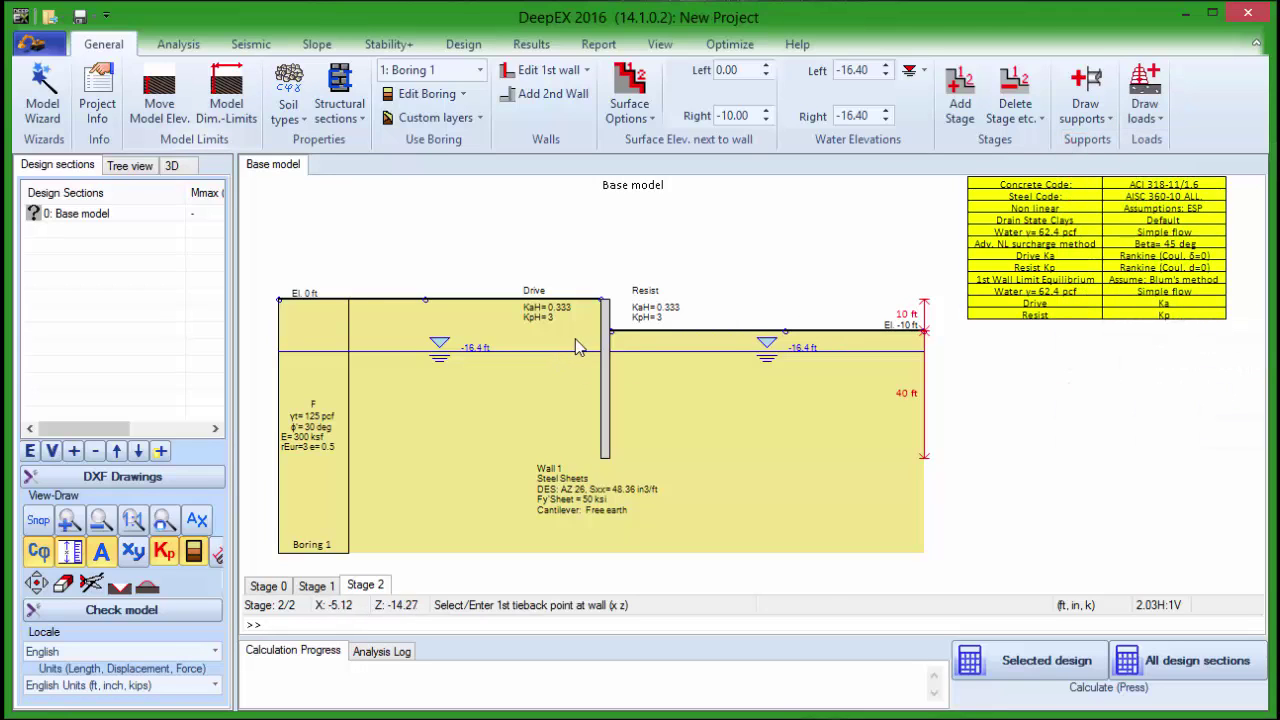
pyautogui.click(604, 325)
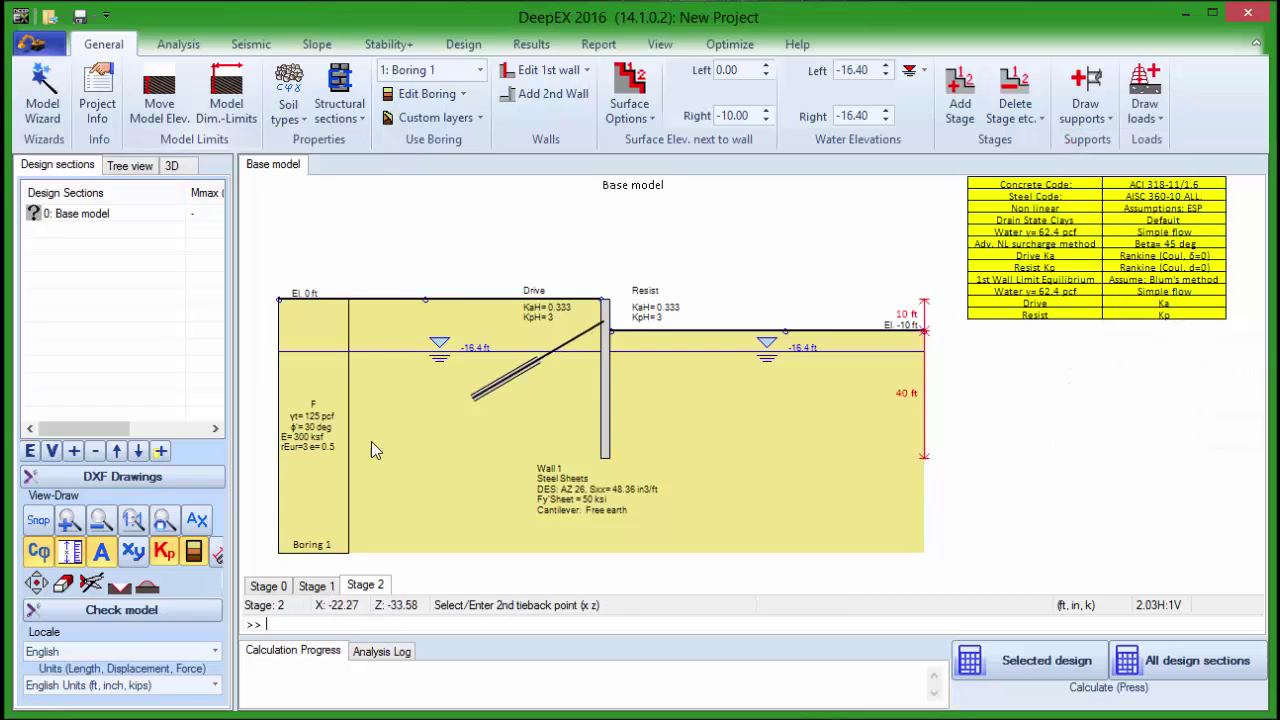
pyautogui.click(351, 445)
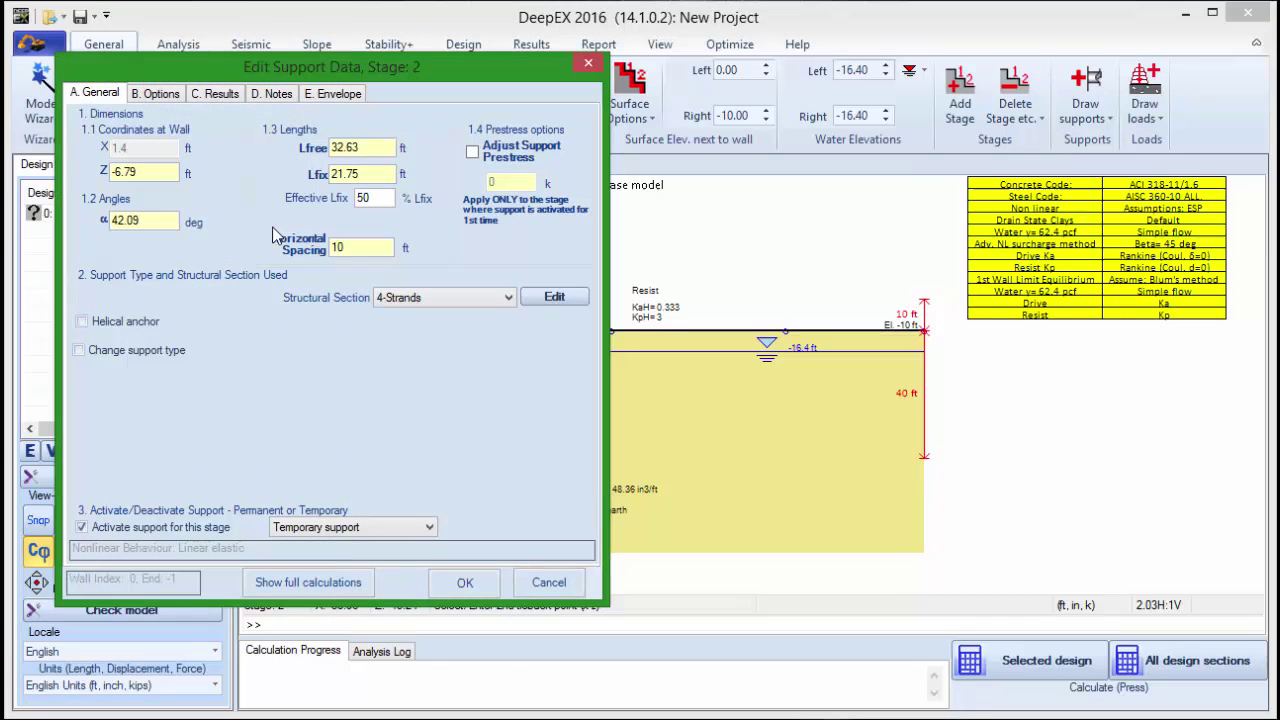
# Set the ground anchor's elevation at the wall to -9 ft and its angle to 20 degrees.
pyautogui.moveTo(153, 168); pyautogui.dragTo(94, 182)
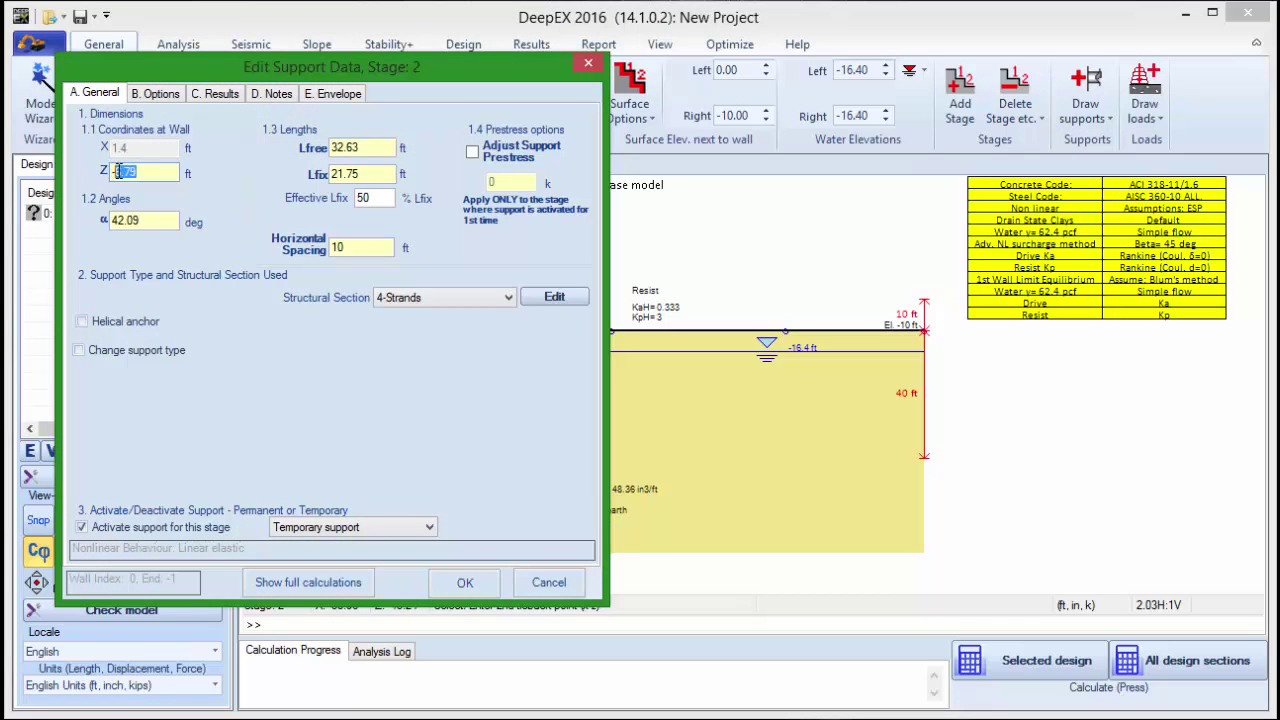
pyautogui.write('-9')
pyautogui.moveTo(145, 218); pyautogui.dragTo(80, 224)
pyautogui.write('20')
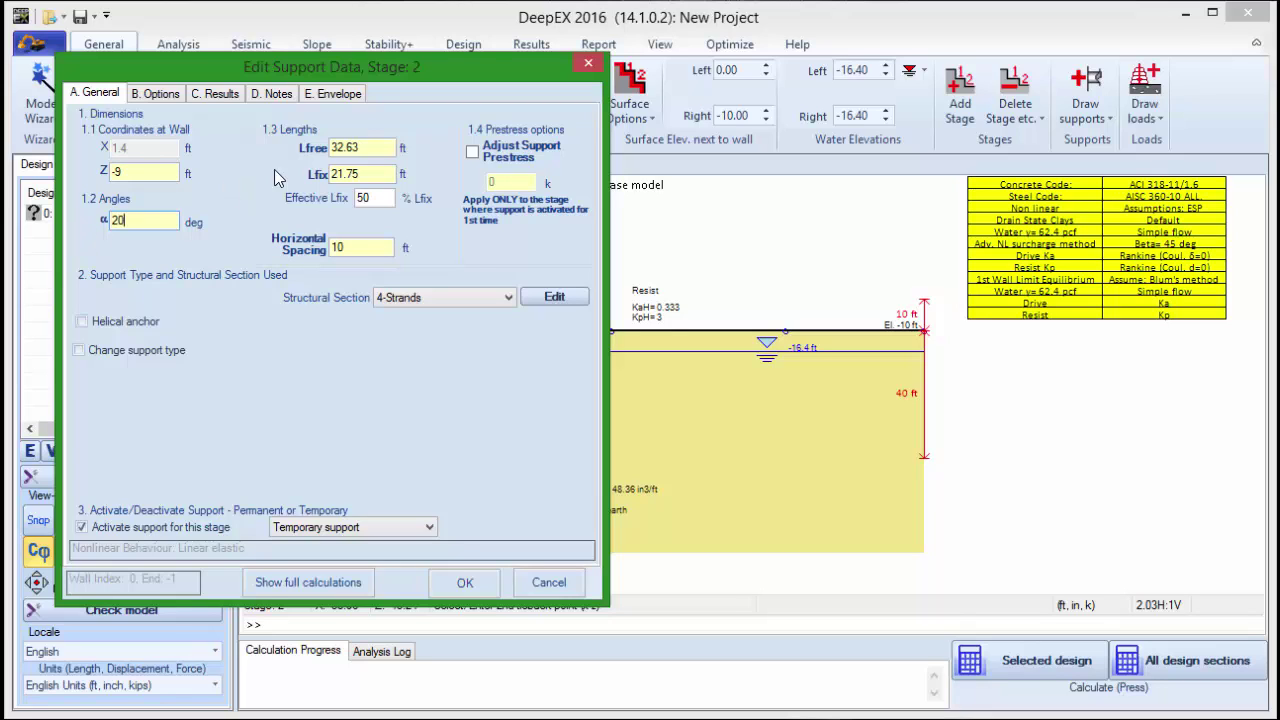
# Set the anchor's free and fixed lengths to 25 ft each and enable a support prestress of 60 k.
pyautogui.moveTo(365, 147); pyautogui.dragTo(293, 157)
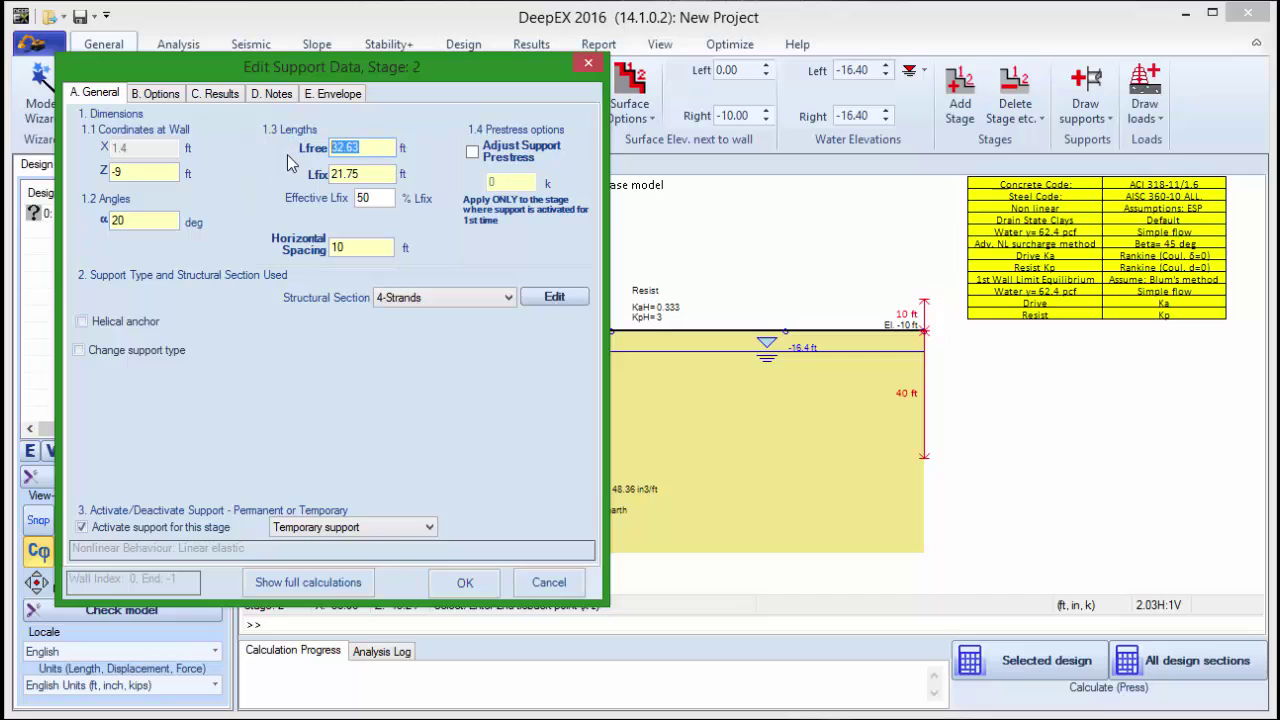
pyautogui.write('25')
pyautogui.press('Tab')
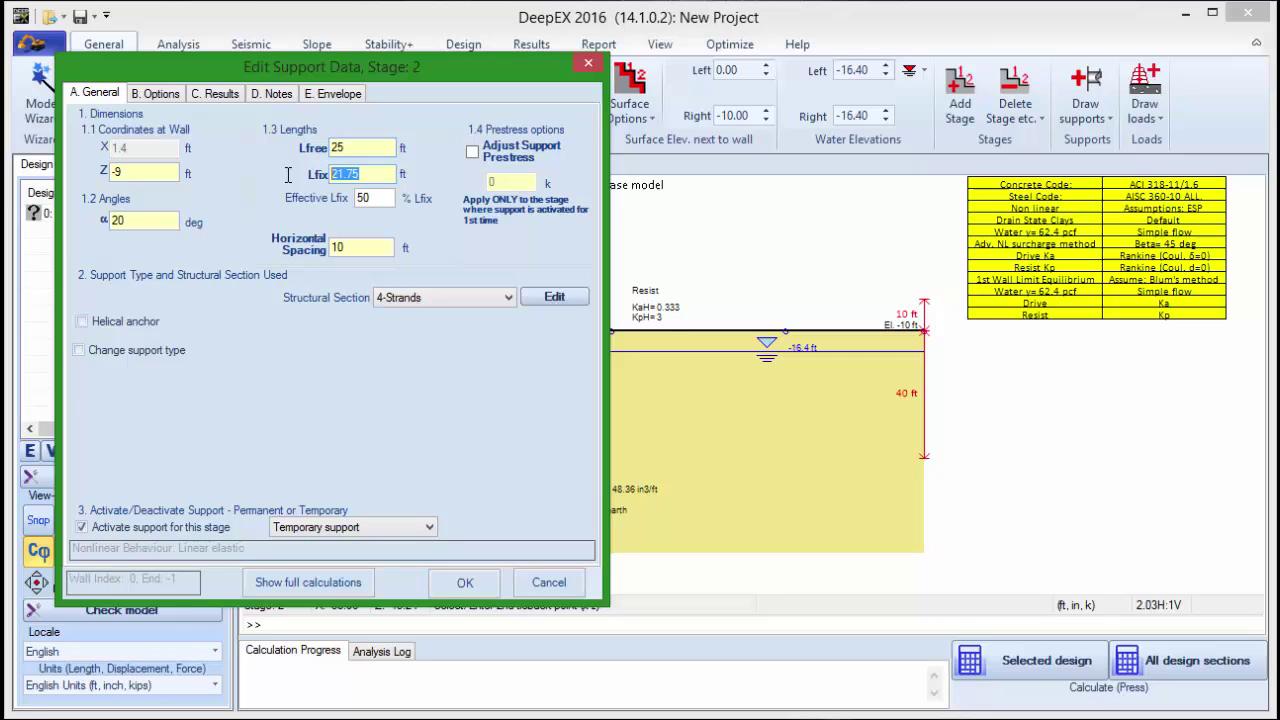
pyautogui.write('25')
pyautogui.click(474, 152)
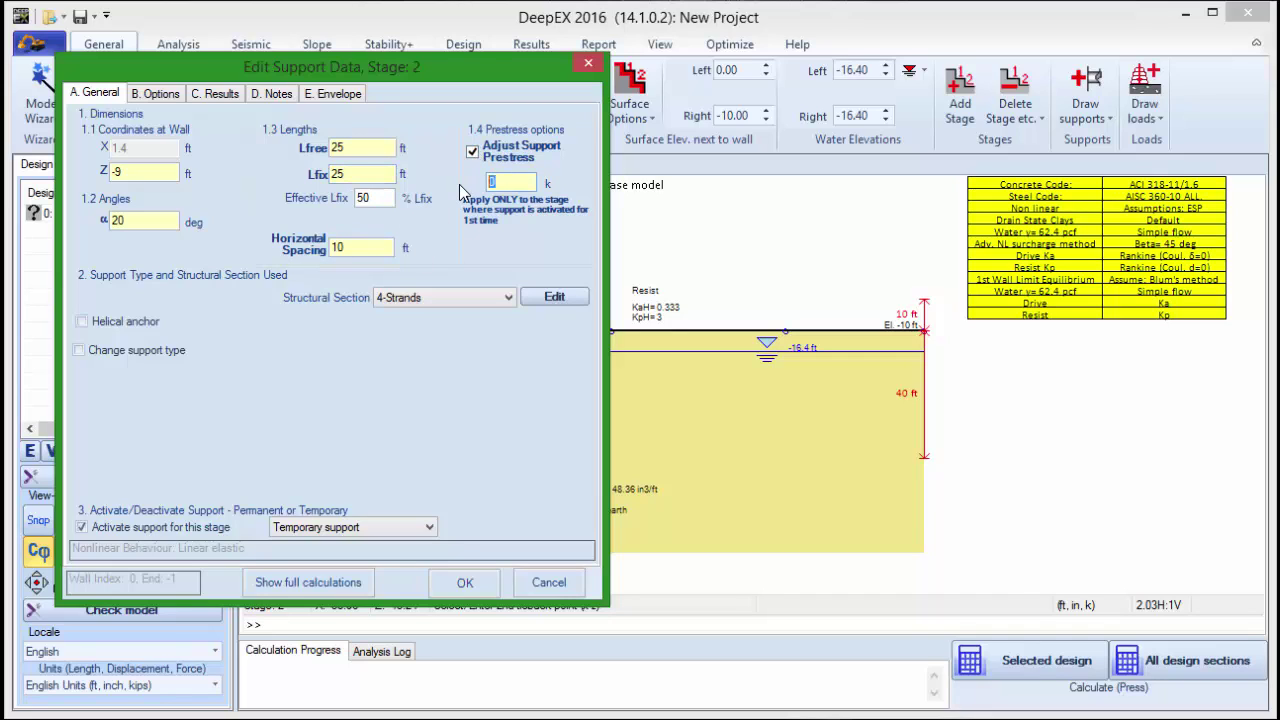
pyautogui.write('6')
# Review the anchor's structural section choices and the 4-Strands steel material and strand properties, keep them, and accept the anchor.
pyautogui.click(492, 302)
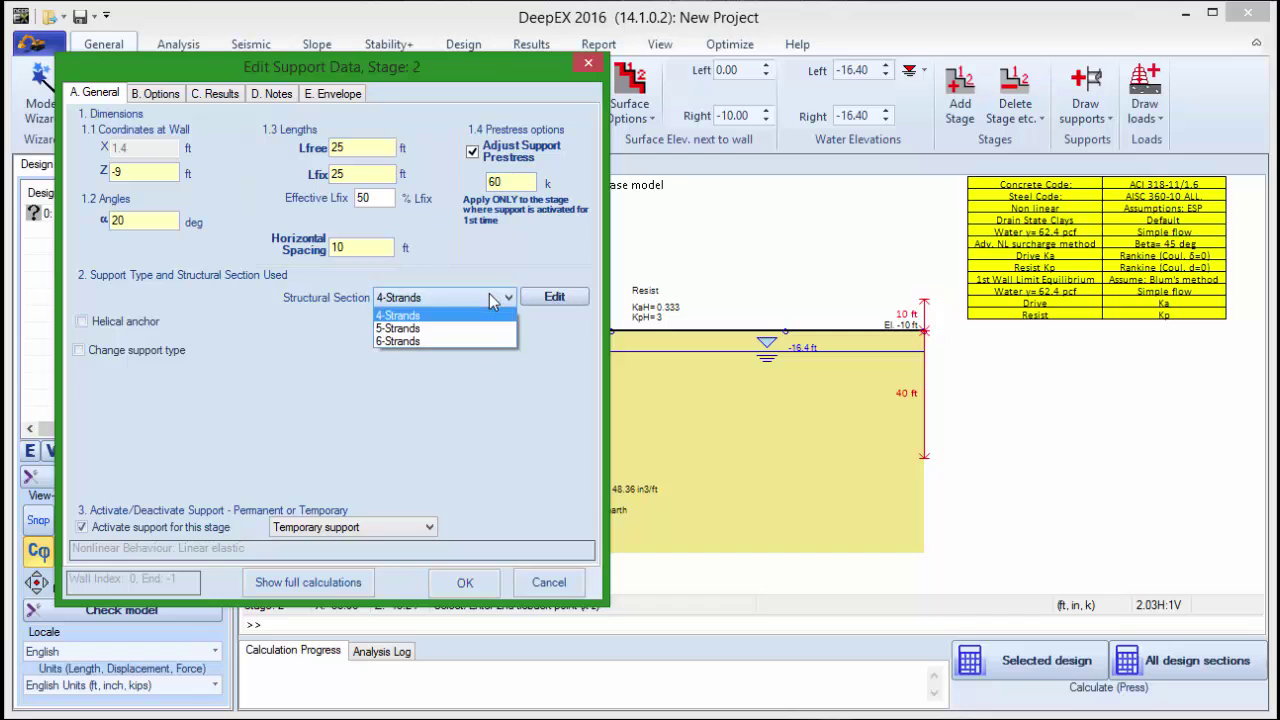
pyautogui.click(488, 300)
pyautogui.click(556, 296)
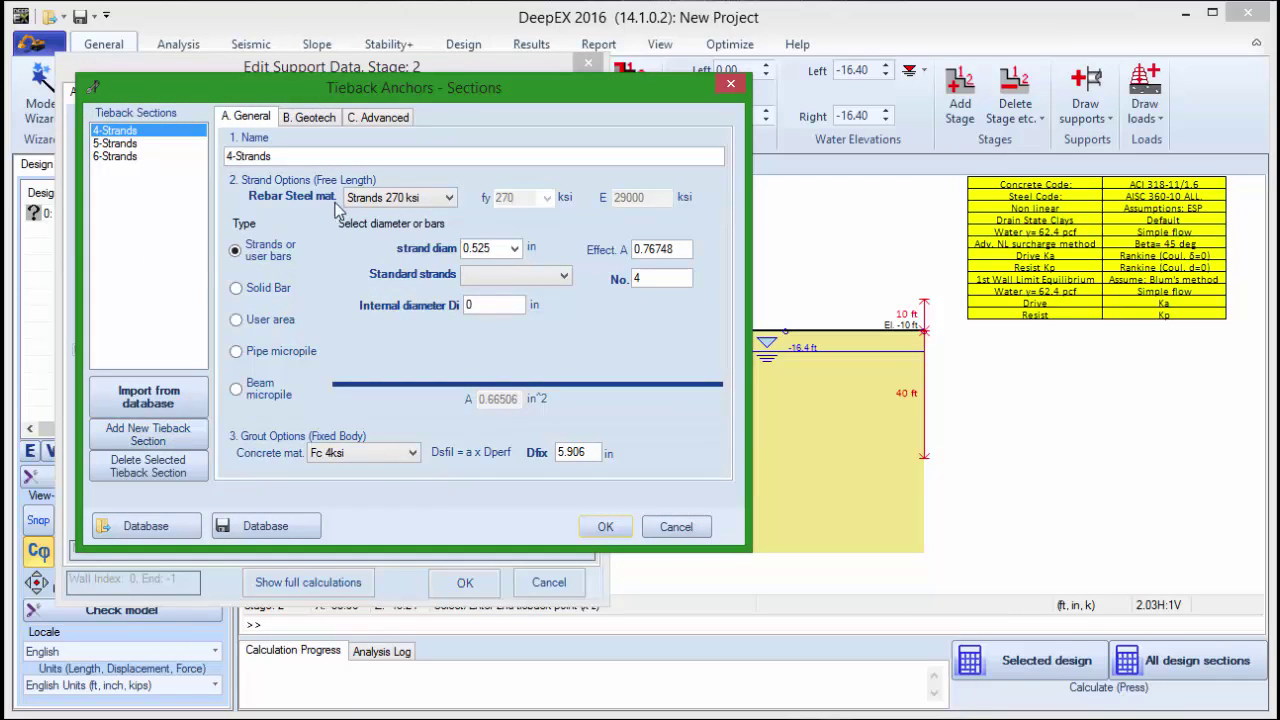
pyautogui.moveTo(268, 156); pyautogui.dragTo(207, 157)
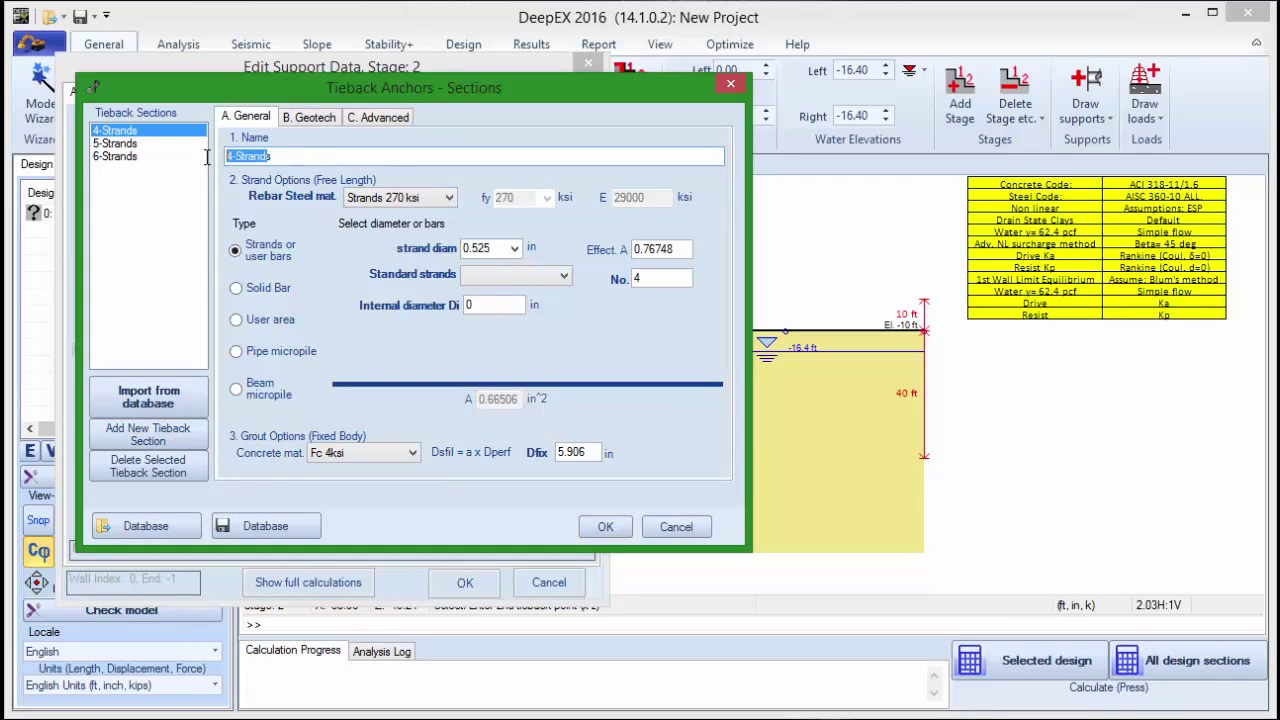
pyautogui.click(306, 158)
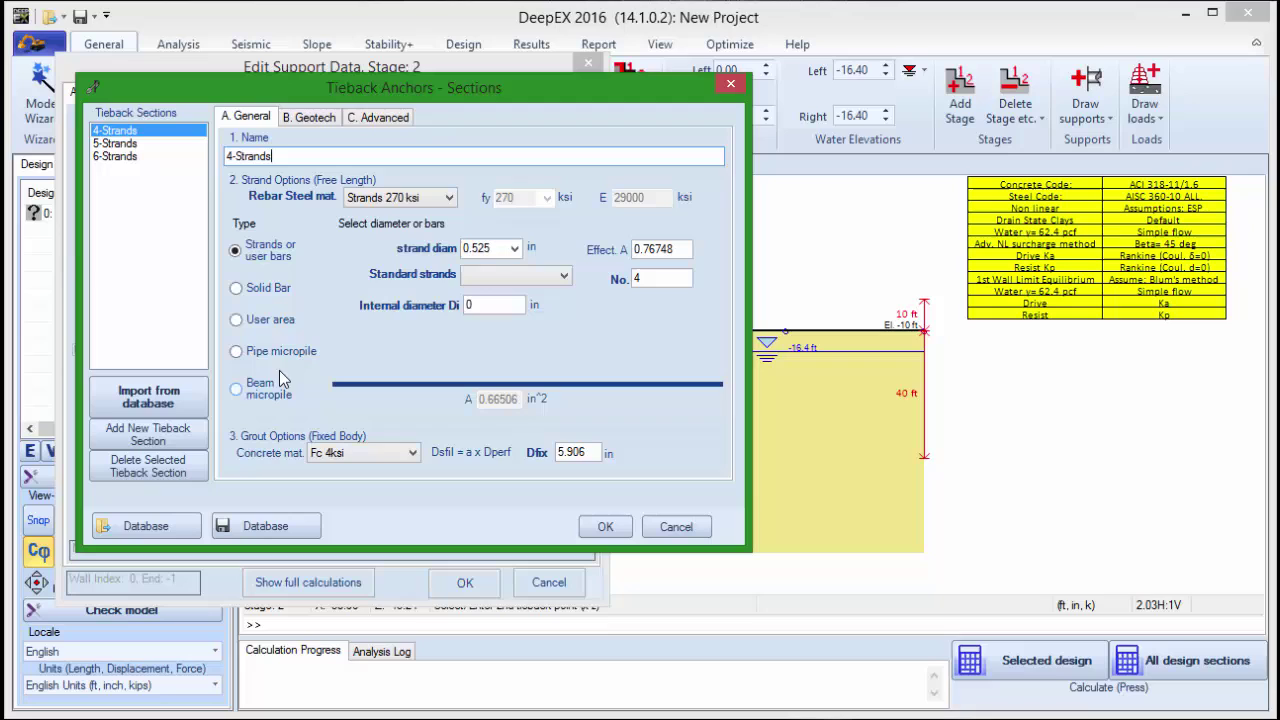
pyautogui.click(445, 199)
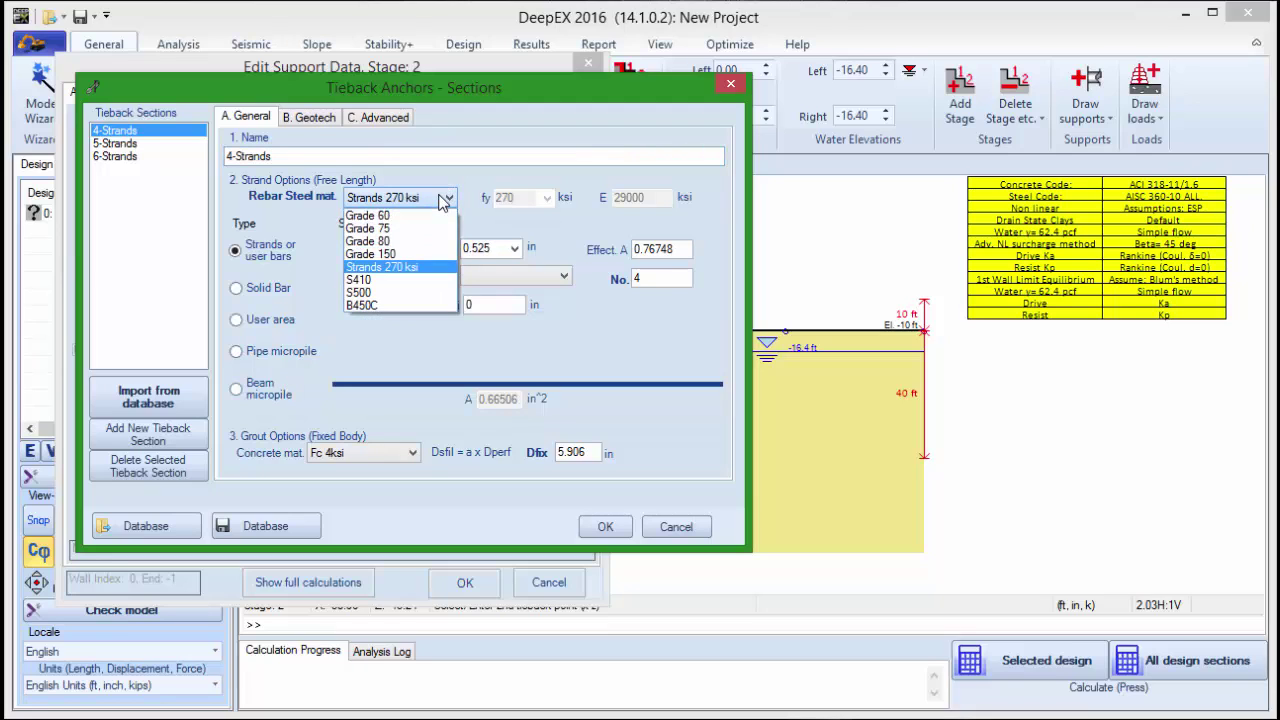
pyautogui.click(445, 199)
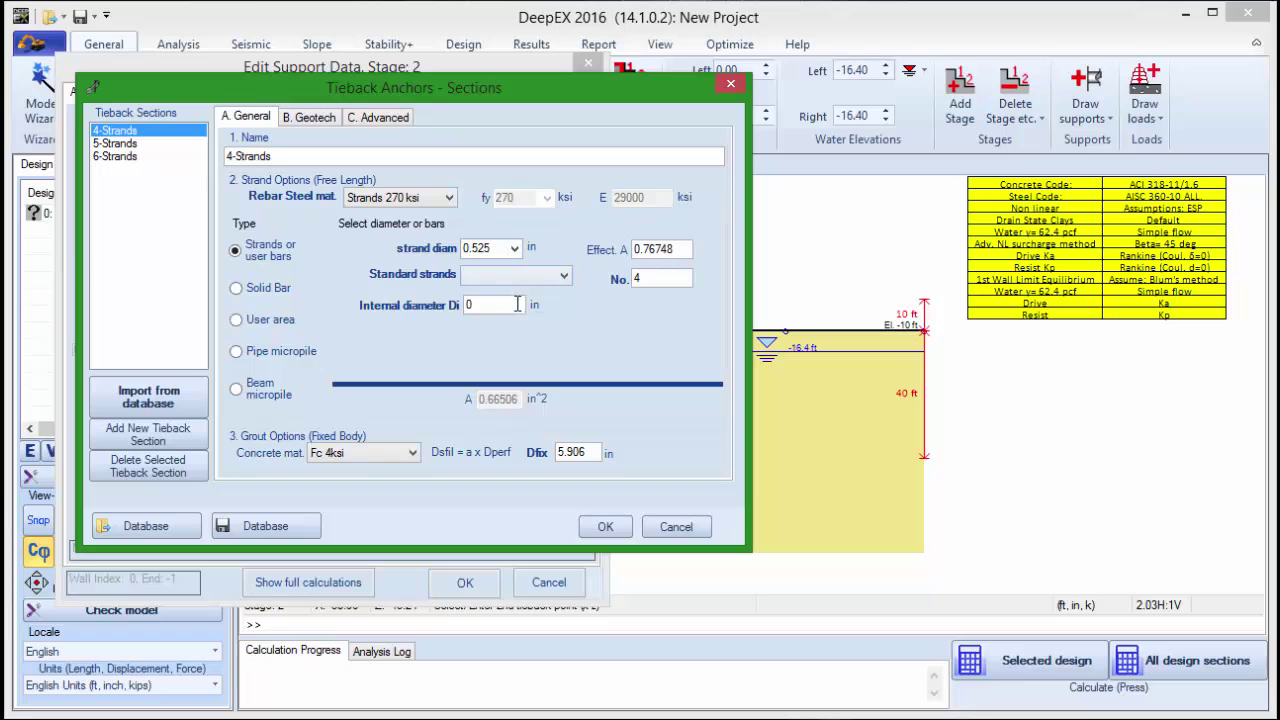
pyautogui.moveTo(660, 279); pyautogui.dragTo(603, 279)
pyautogui.click(603, 527)
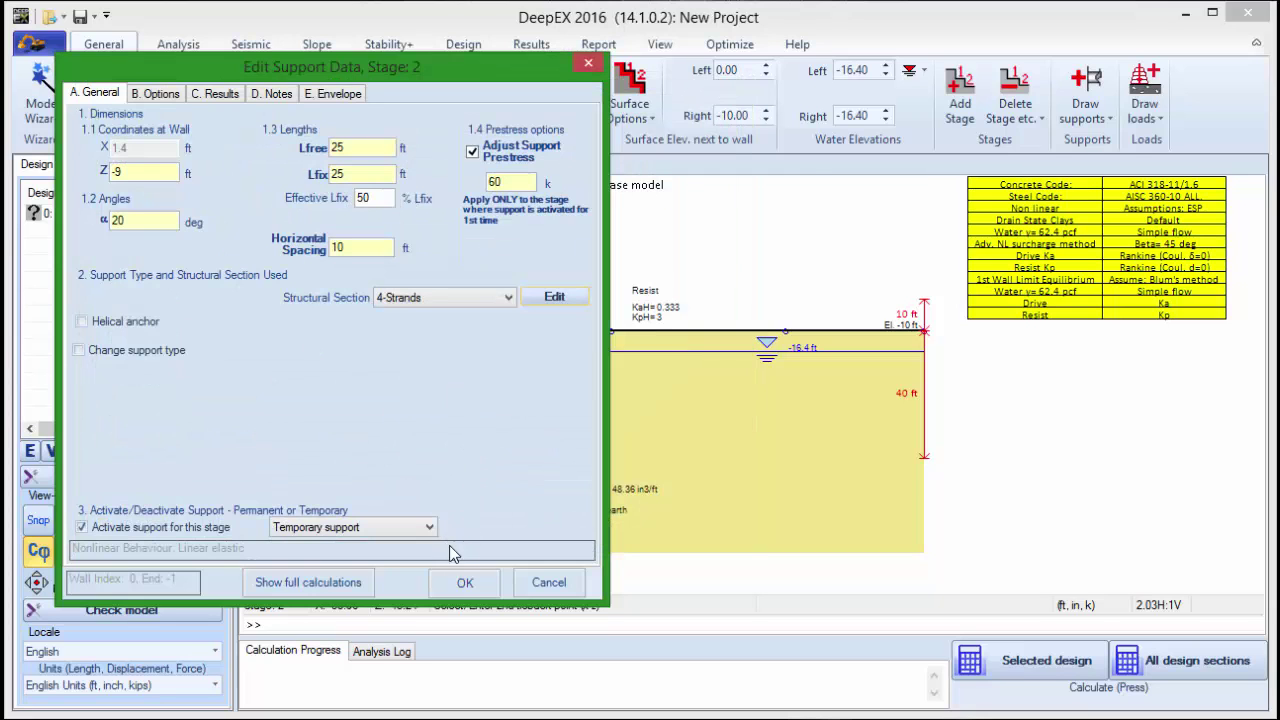
pyautogui.click(455, 585)
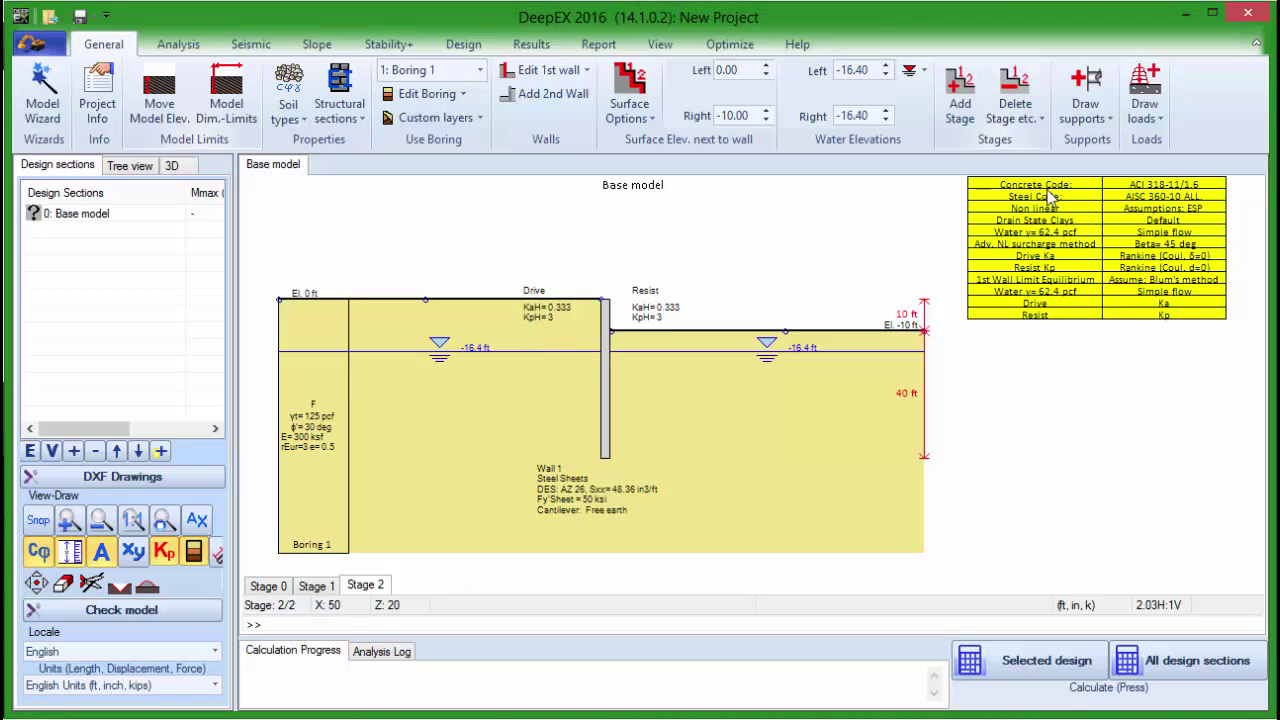
# Draw a spring support on the wall about 4.6 ft below its top and accept its default support data.
pyautogui.click(1085, 115)
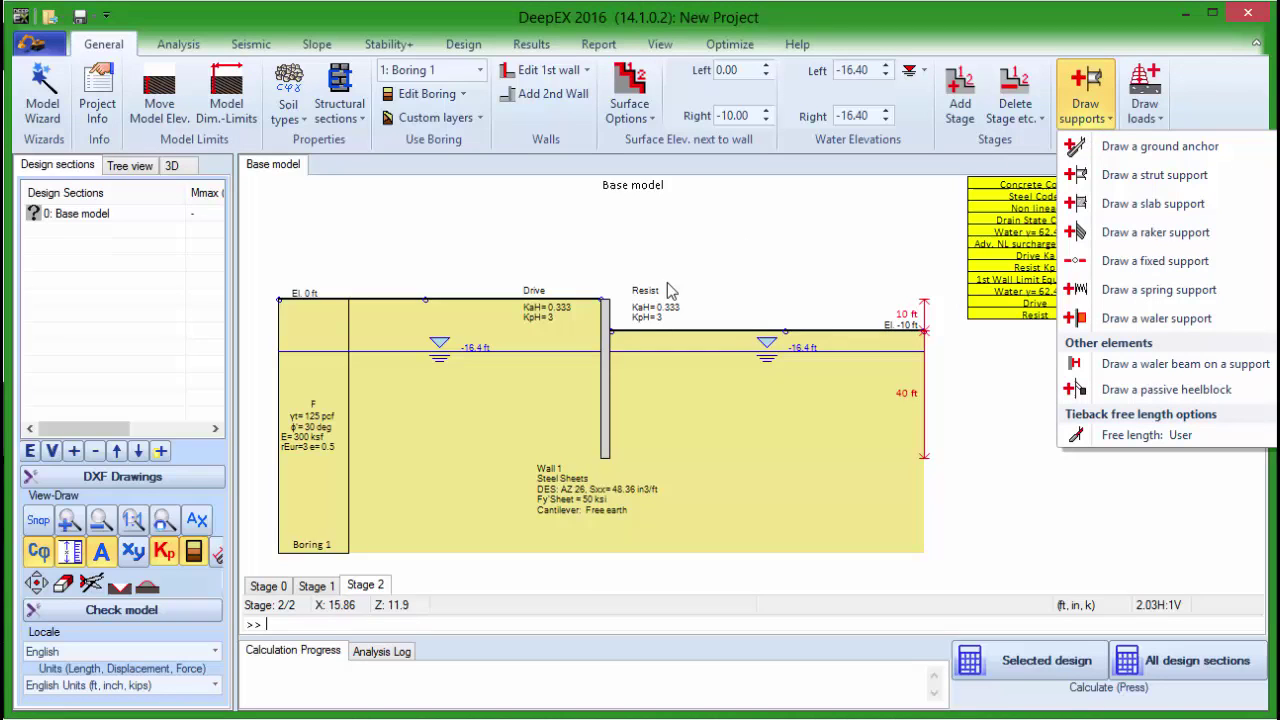
pyautogui.click(1160, 289)
pyautogui.click(592, 315)
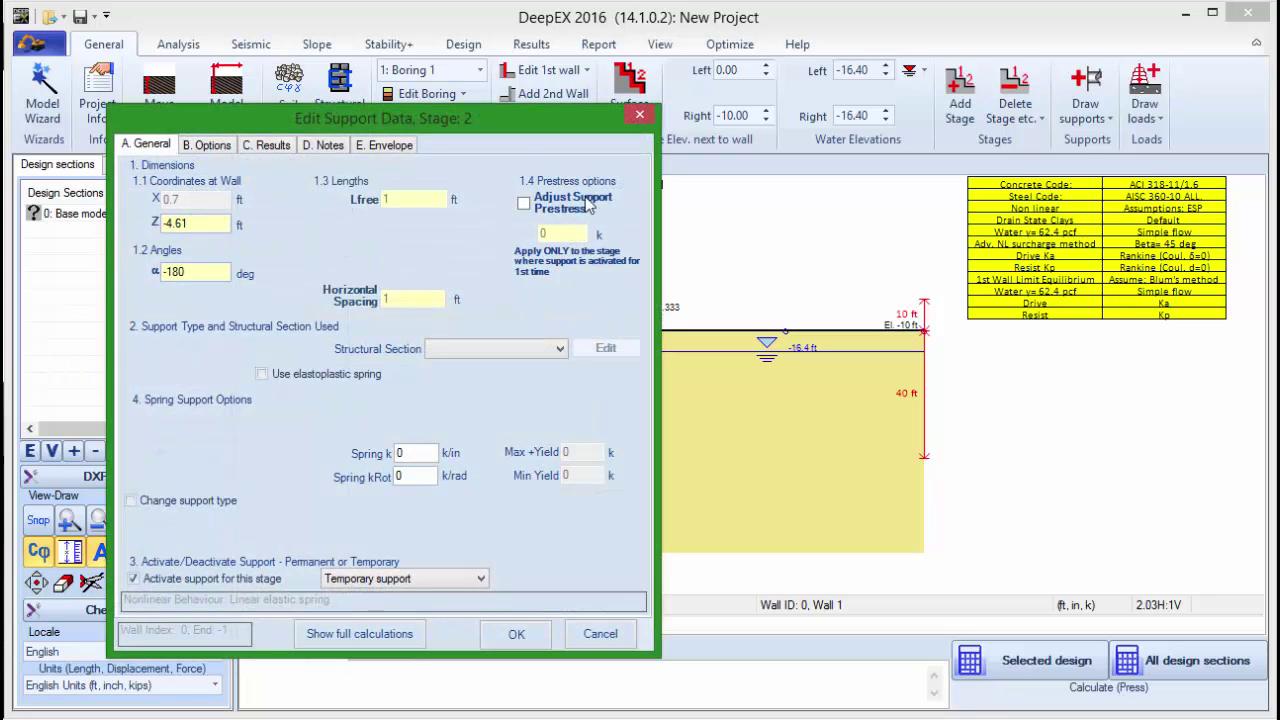
pyautogui.click(517, 630)
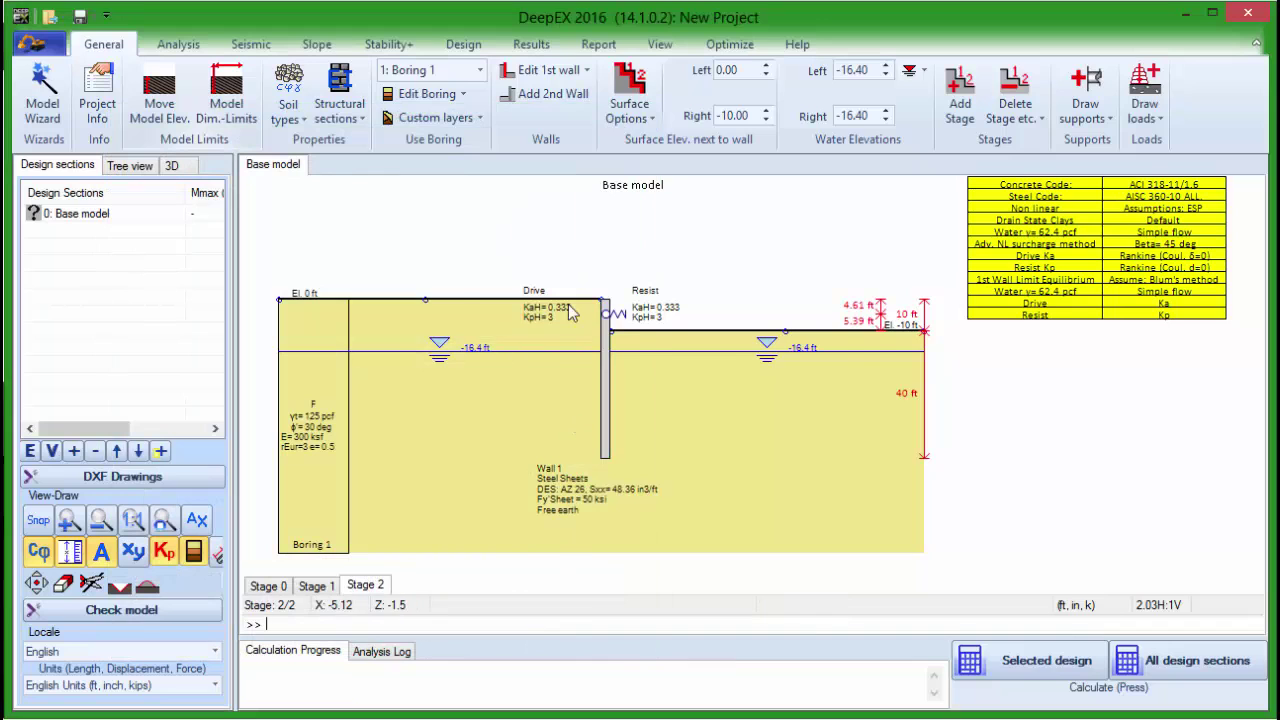
# Add a second wall and draw a strut support between the two walls at an elevation of about -6.5 ft.
pyautogui.click(545, 93)
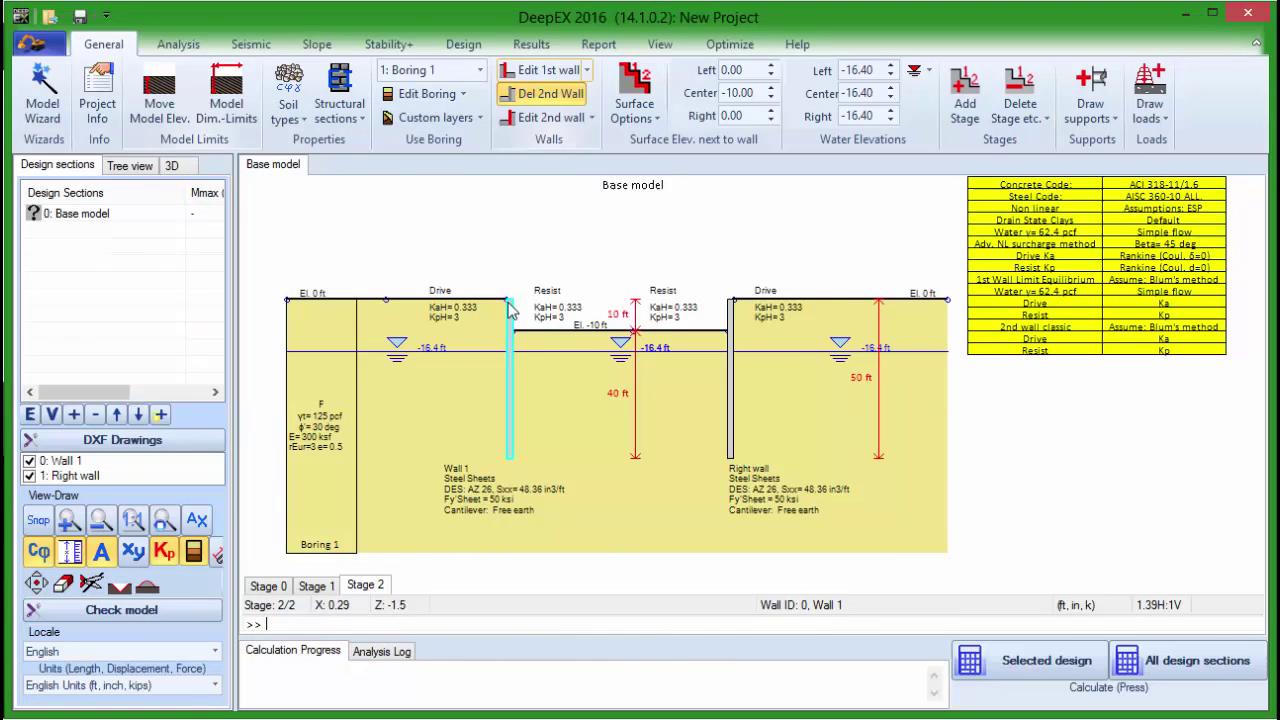
pyautogui.click(1101, 118)
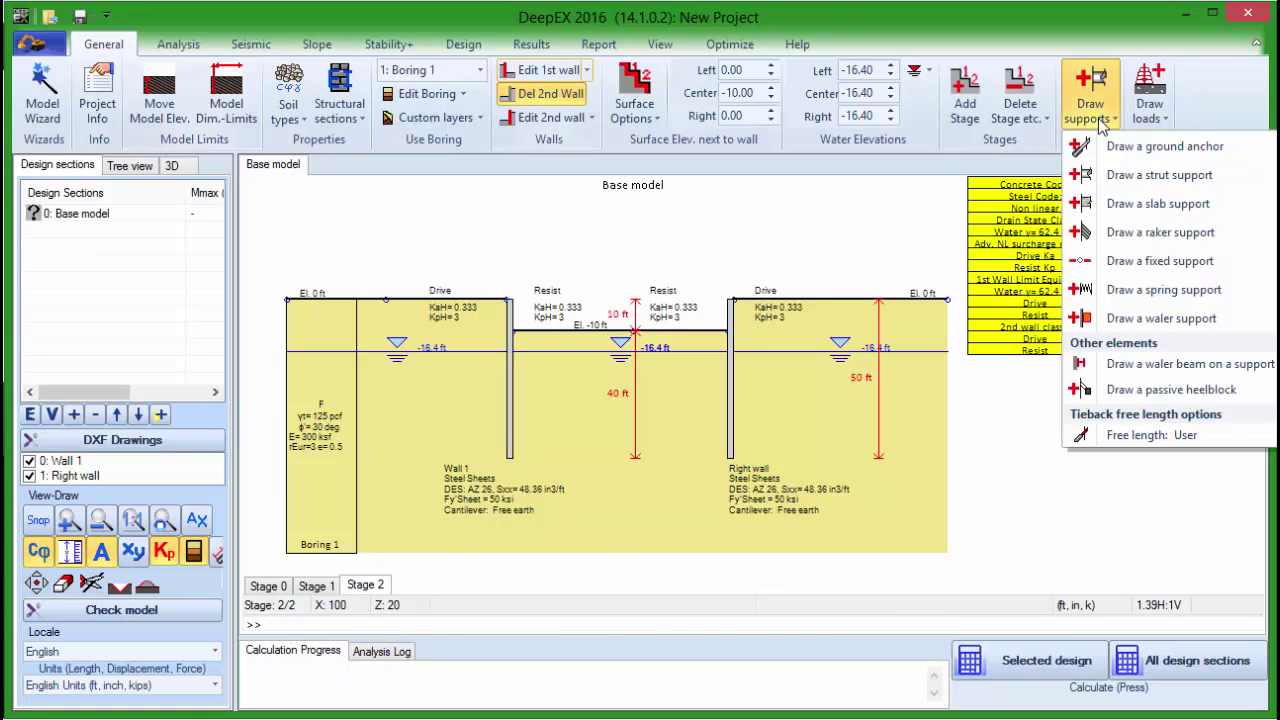
pyautogui.click(1150, 175)
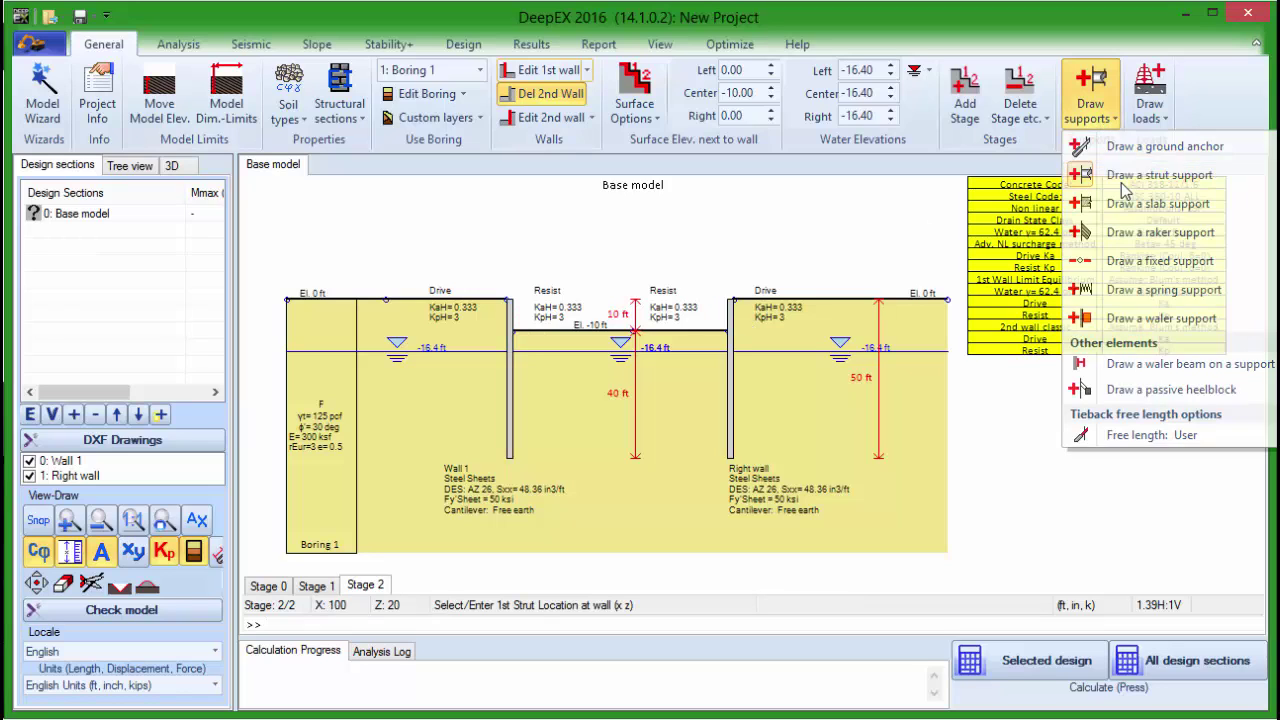
pyautogui.click(512, 321)
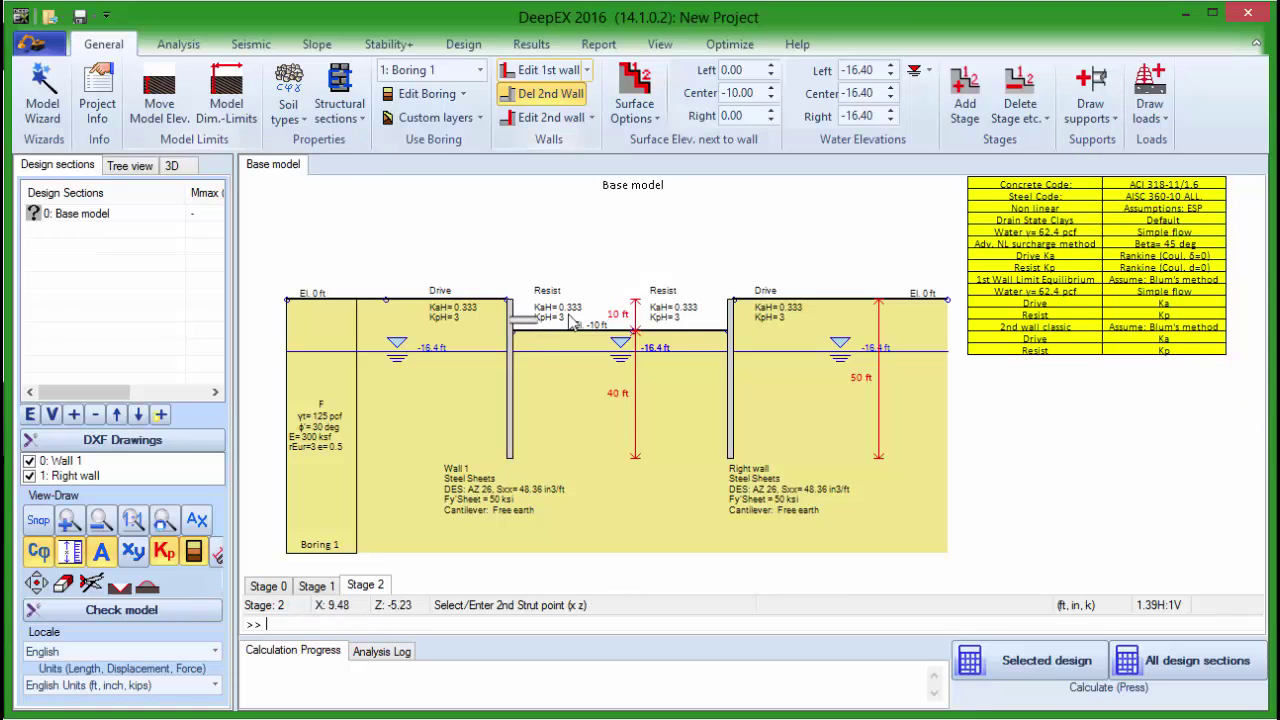
pyautogui.click(731, 321)
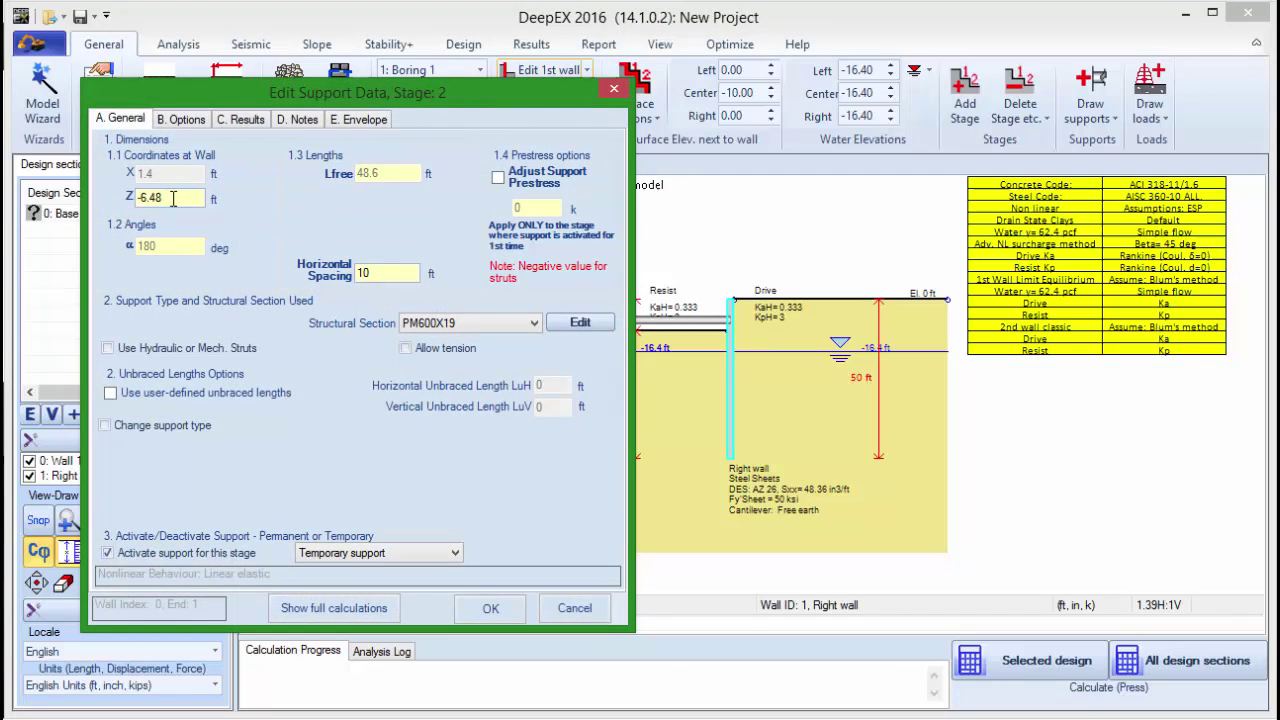
# Set the strut's elevation to -8 ft, review the available pipe sections while keeping PM600X19, and accept the strut.
pyautogui.moveTo(173, 198); pyautogui.dragTo(143, 199)
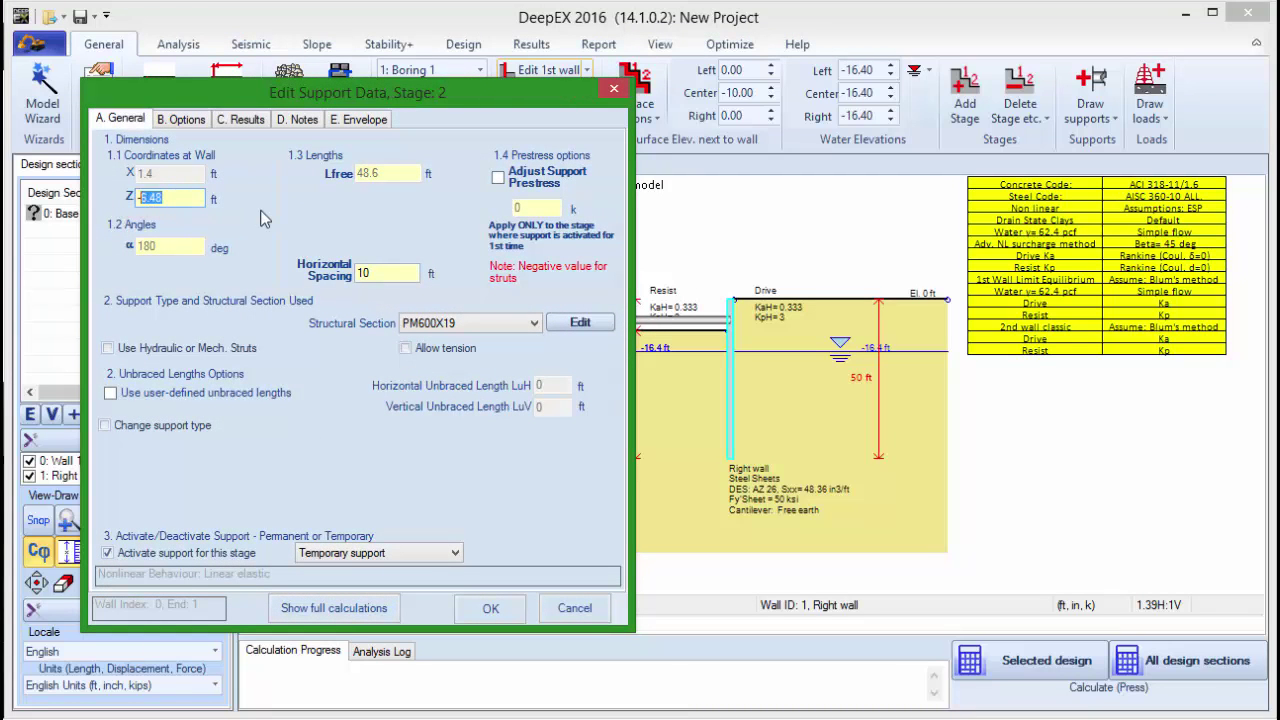
pyautogui.write('8')
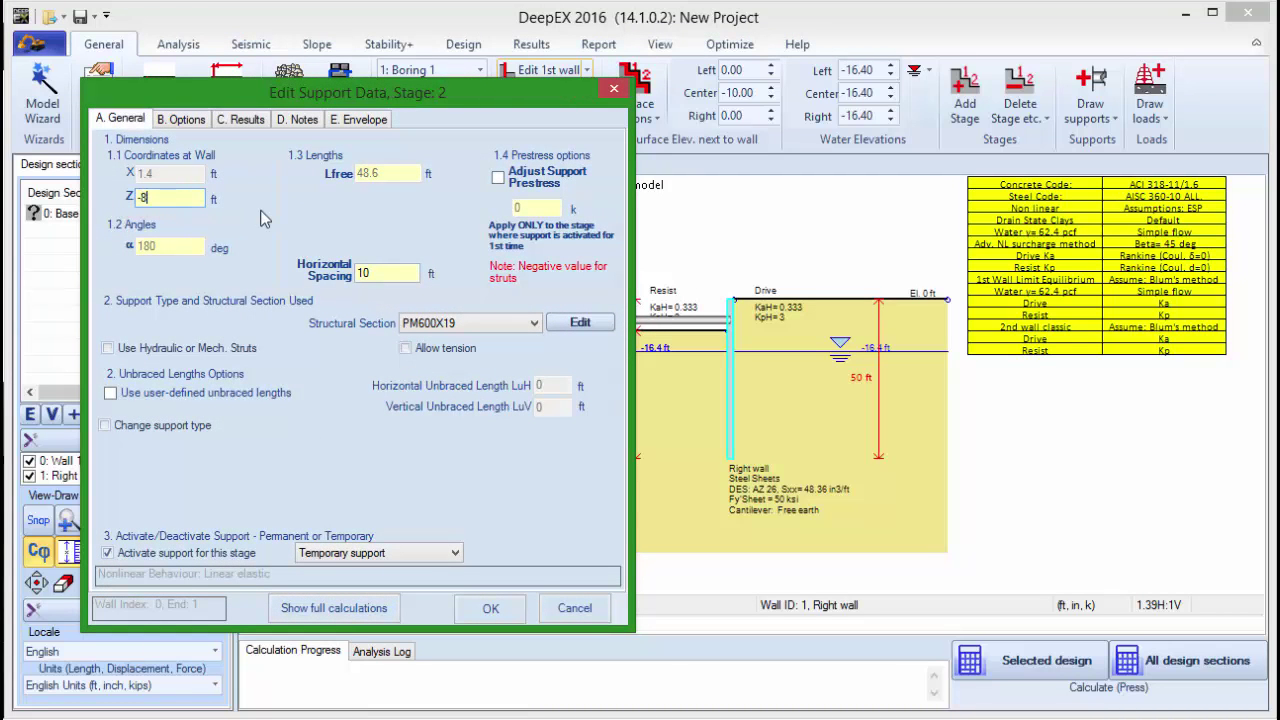
pyautogui.click(580, 324)
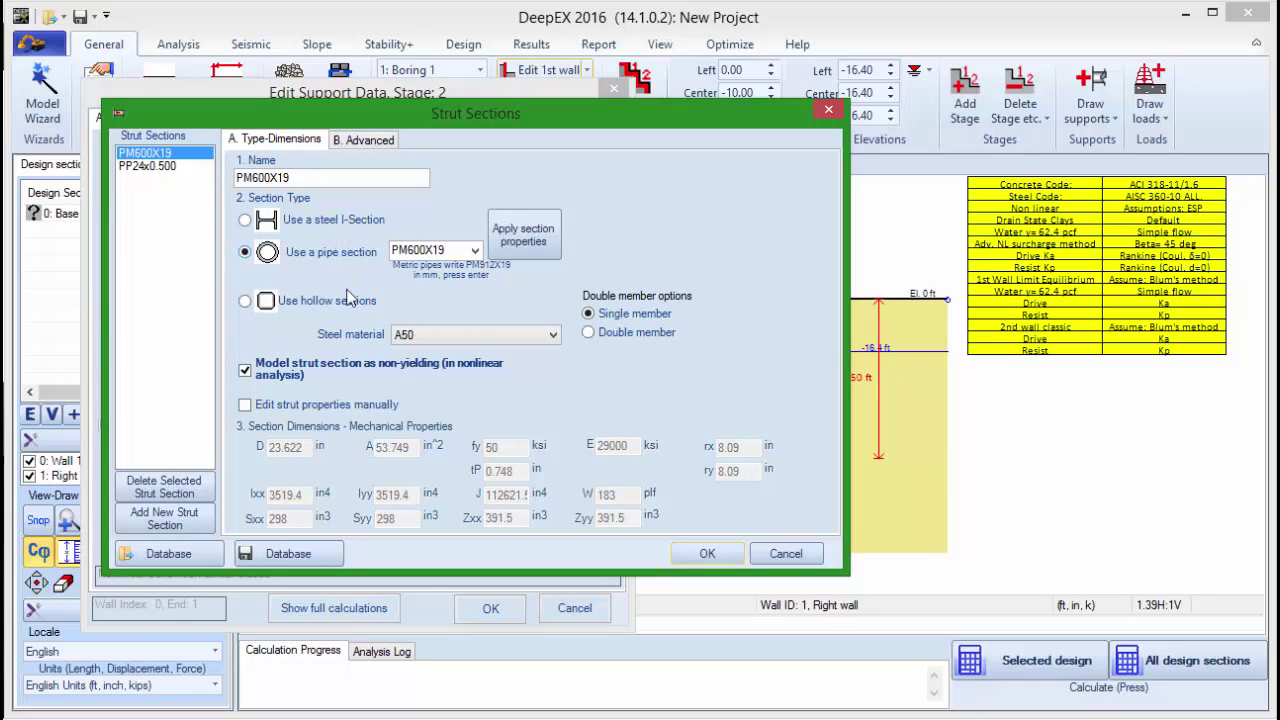
pyautogui.click(476, 251)
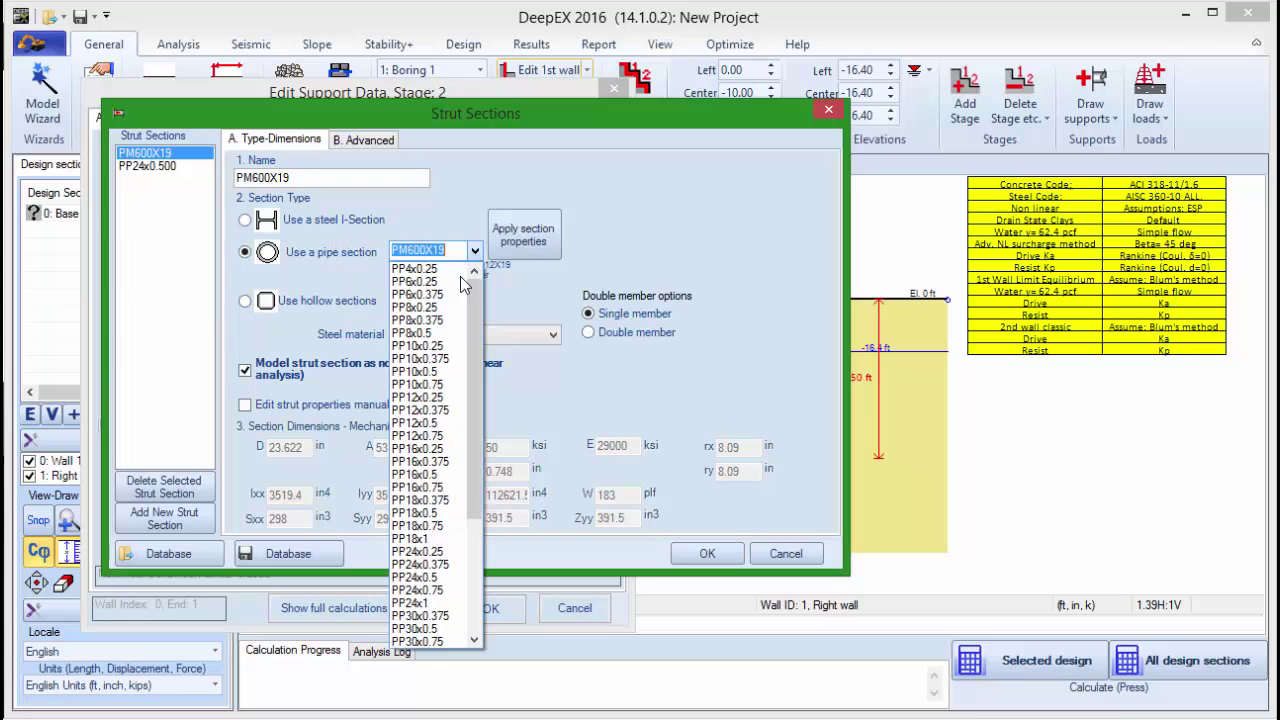
pyautogui.scroll(-5, 420, 400)
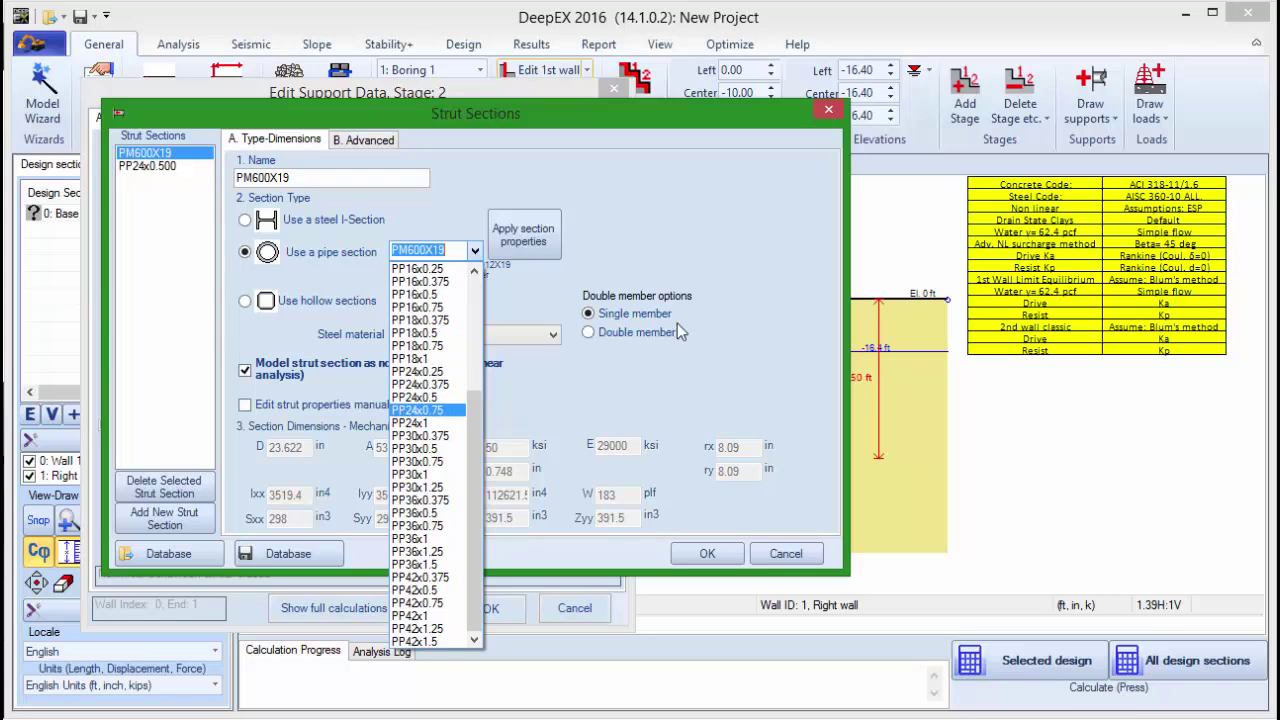
pyautogui.click(699, 209)
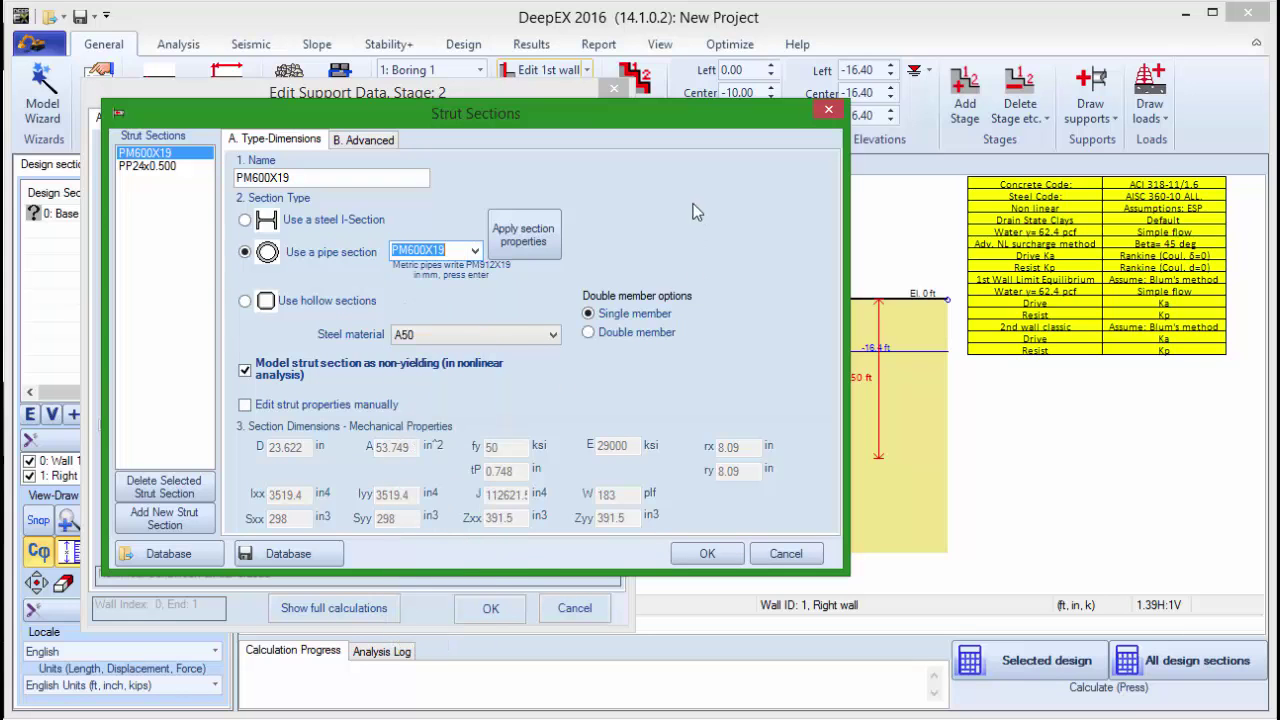
pyautogui.click(700, 553)
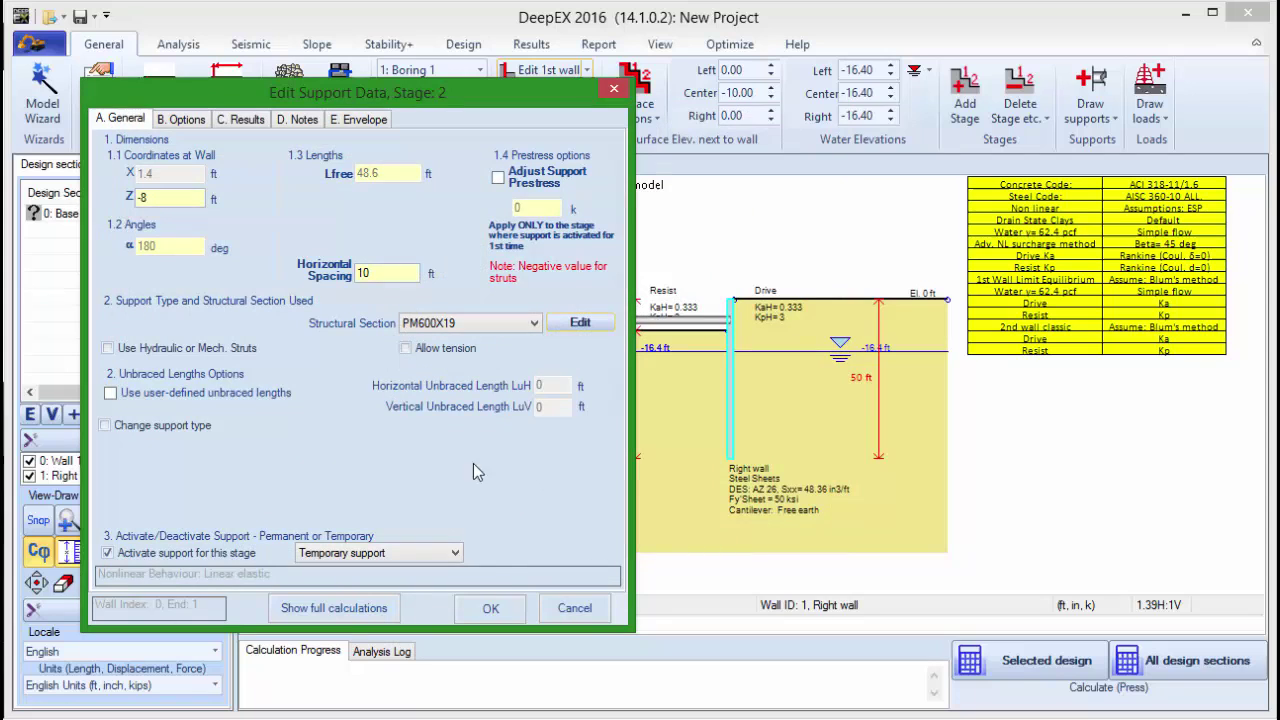
pyautogui.click(498, 606)
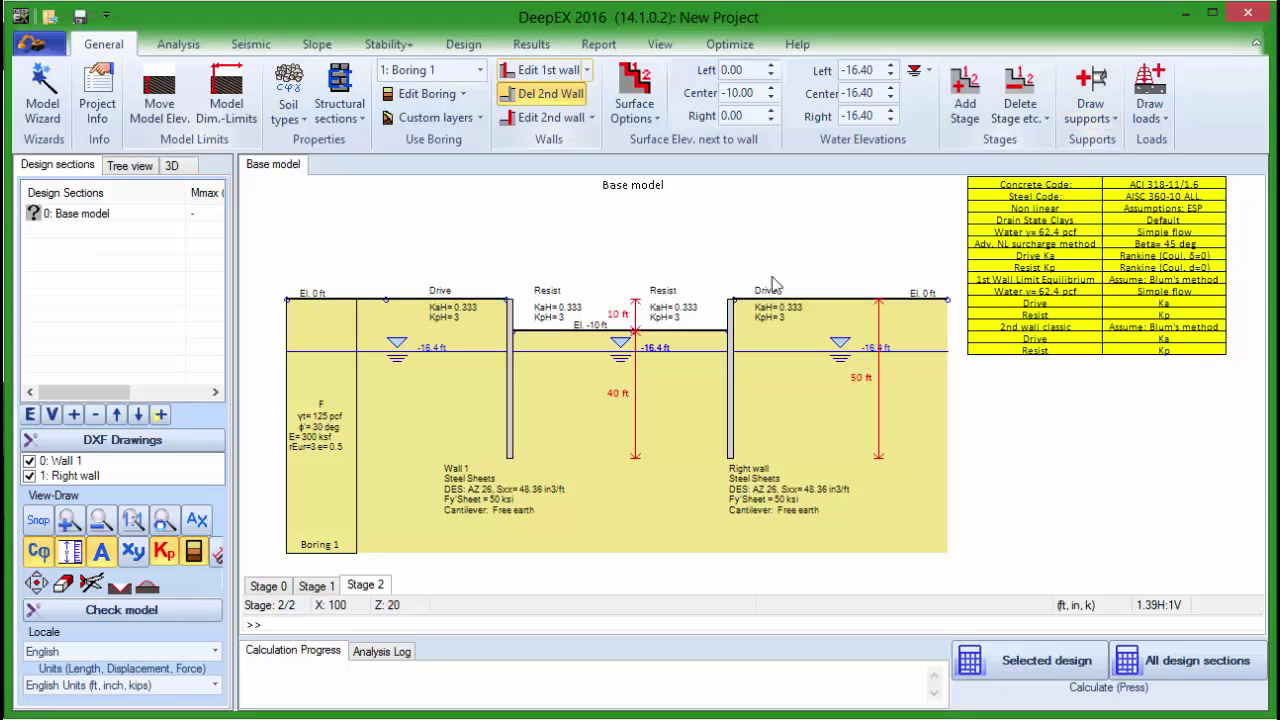
# Draw a slab support between the two walls at an elevation of about -7.1 ft.
pyautogui.click(1104, 124)
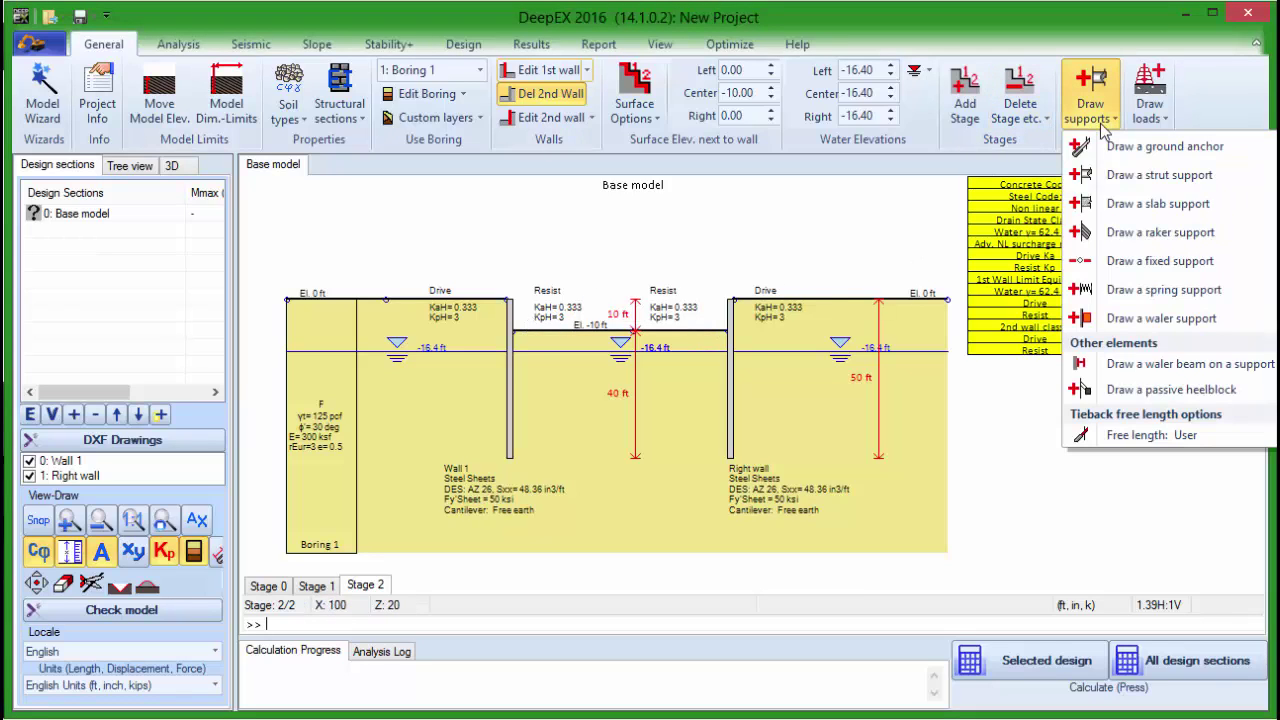
pyautogui.click(1166, 206)
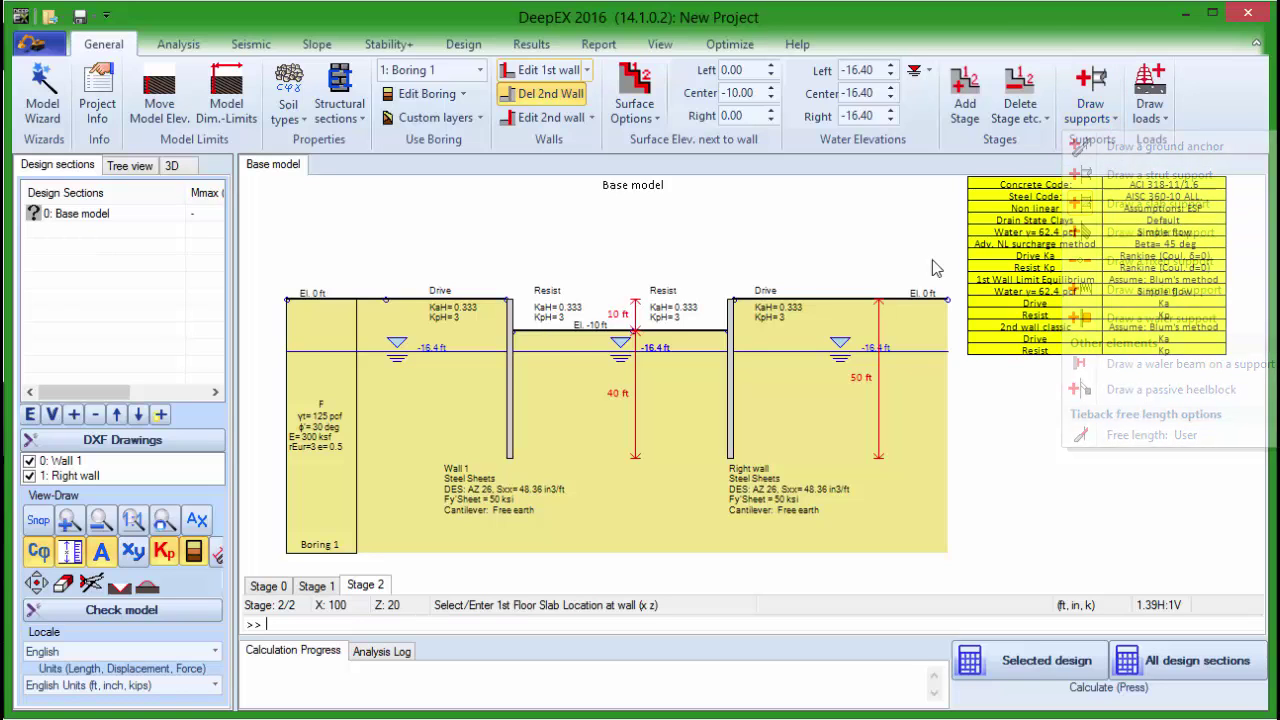
pyautogui.click(514, 324)
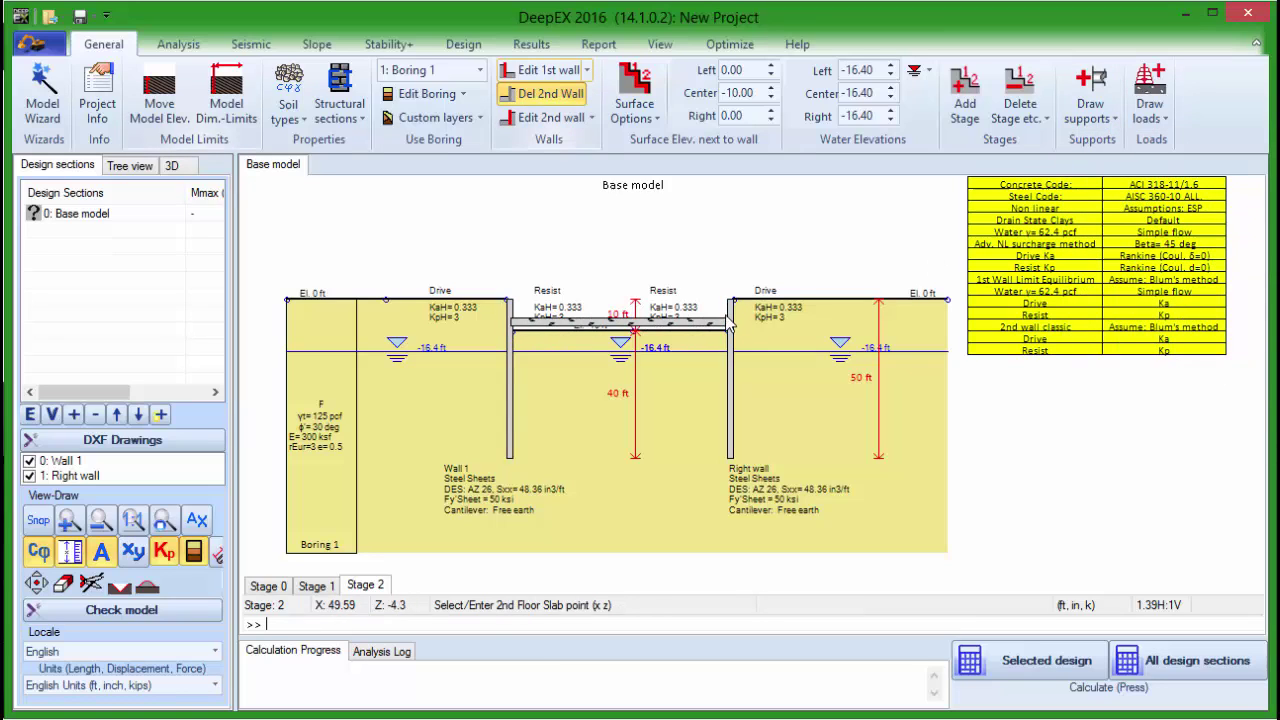
pyautogui.click(730, 322)
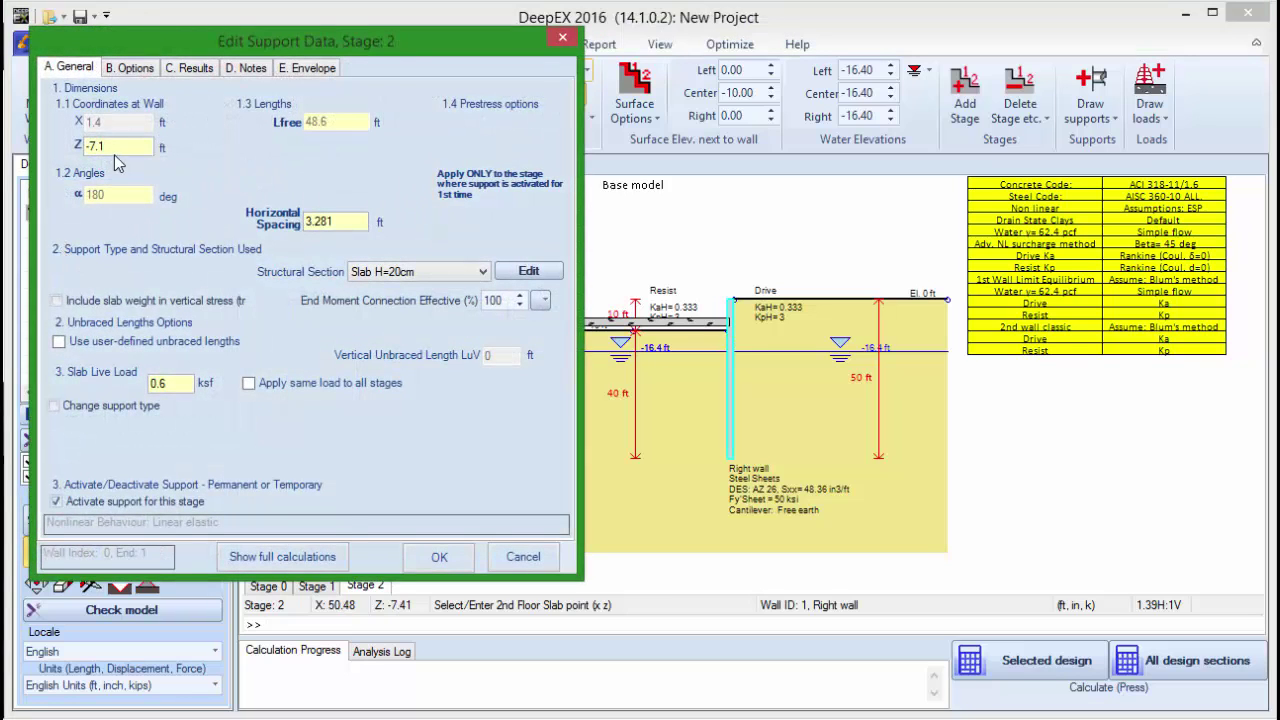
# Set the slab's elevation to -8 ft and its horizontal spacing to 1 ft.
pyautogui.moveTo(112, 146); pyautogui.dragTo(86, 146)
pyautogui.write('-8')
pyautogui.doubleClick(312, 218)
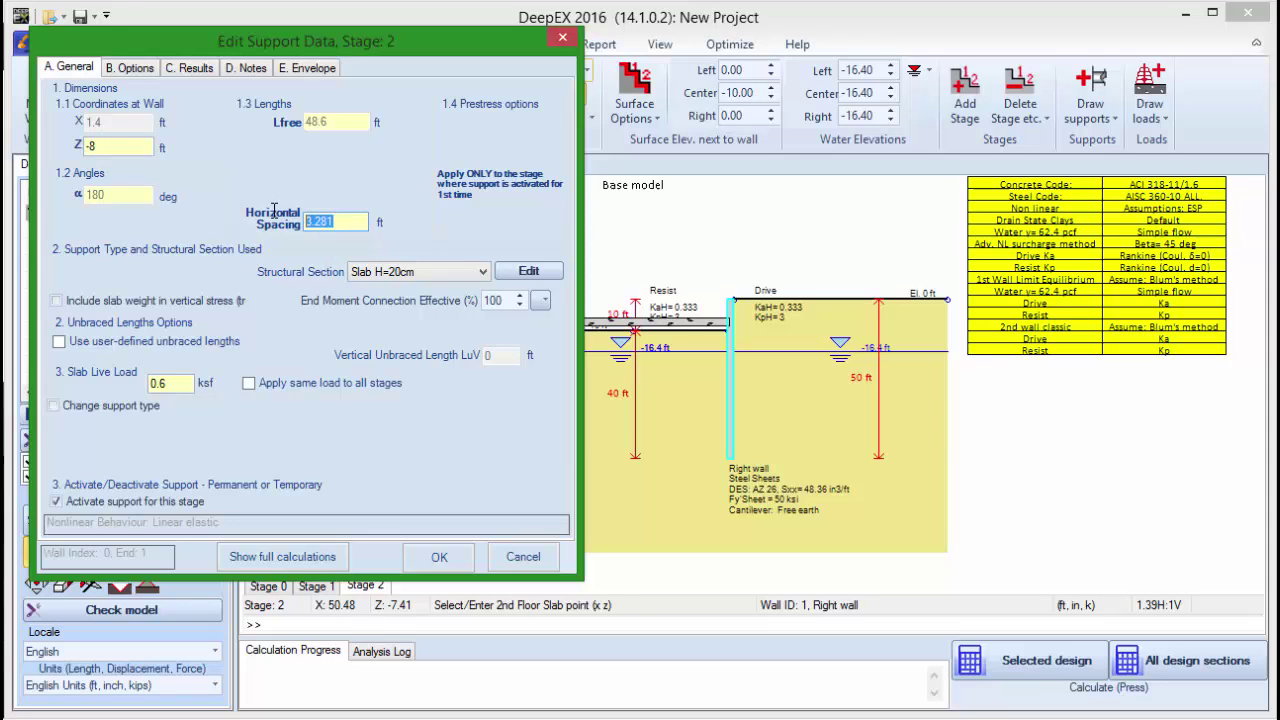
pyautogui.write('1')
# Review the Slab H=20cm section's materials, dimensions and reinforcement and the wall connection options, keeping them as they are.
pyautogui.click(482, 280)
pyautogui.click(482, 282)
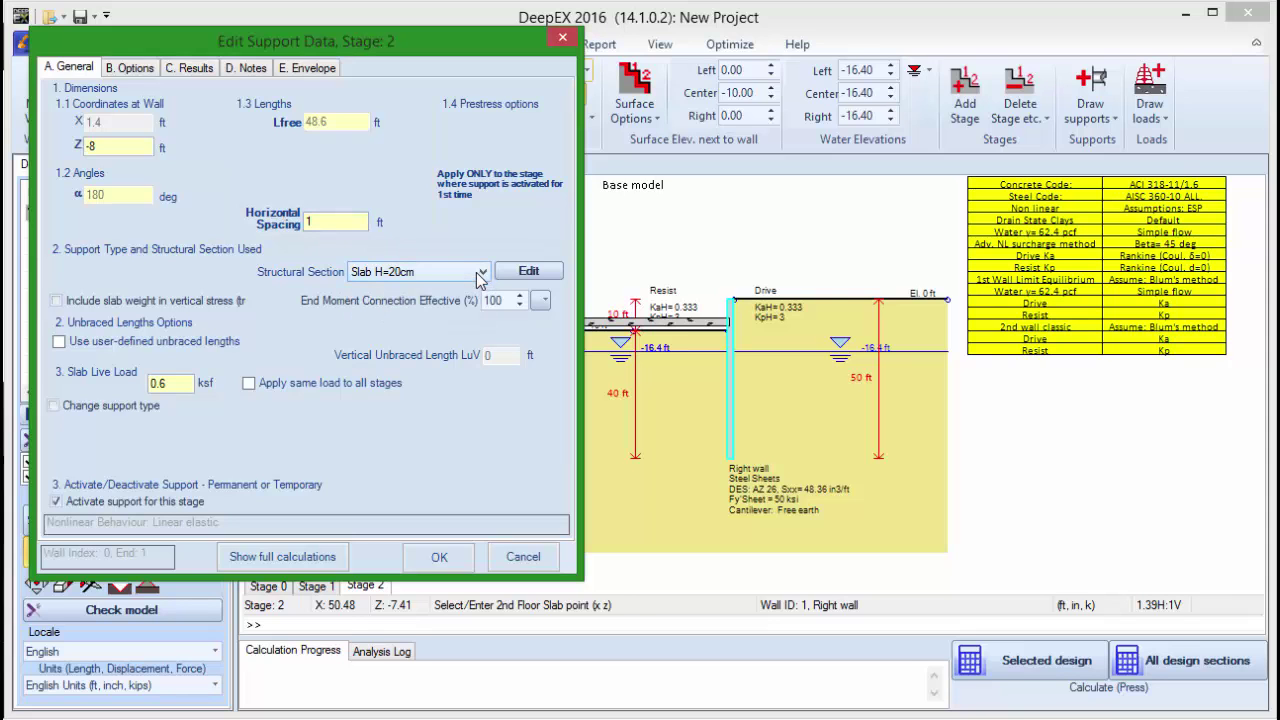
pyautogui.click(528, 276)
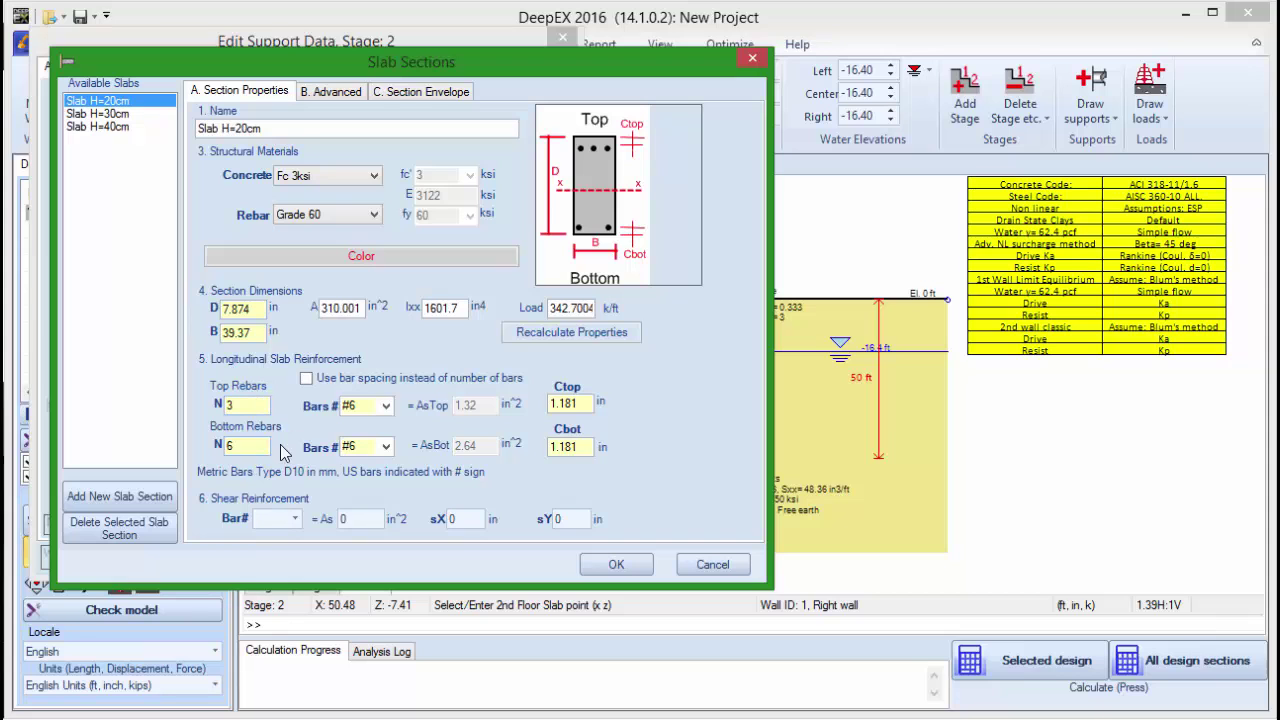
pyautogui.click(624, 566)
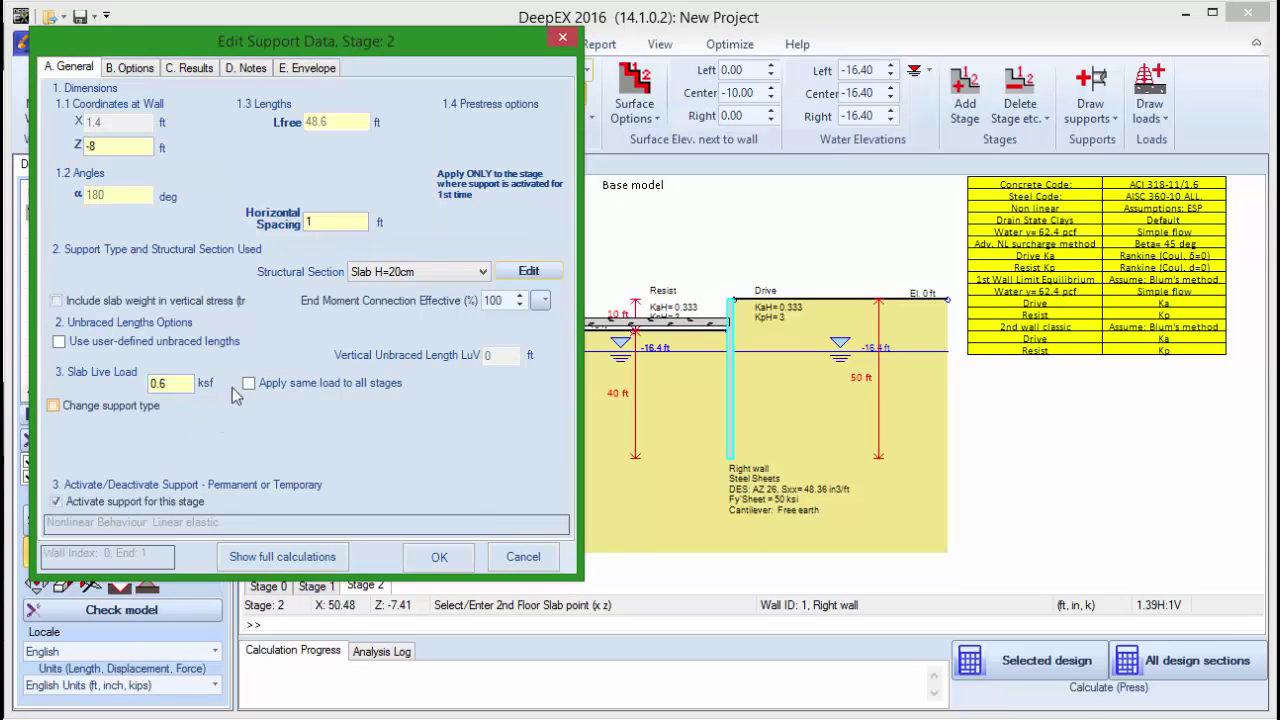
pyautogui.click(541, 301)
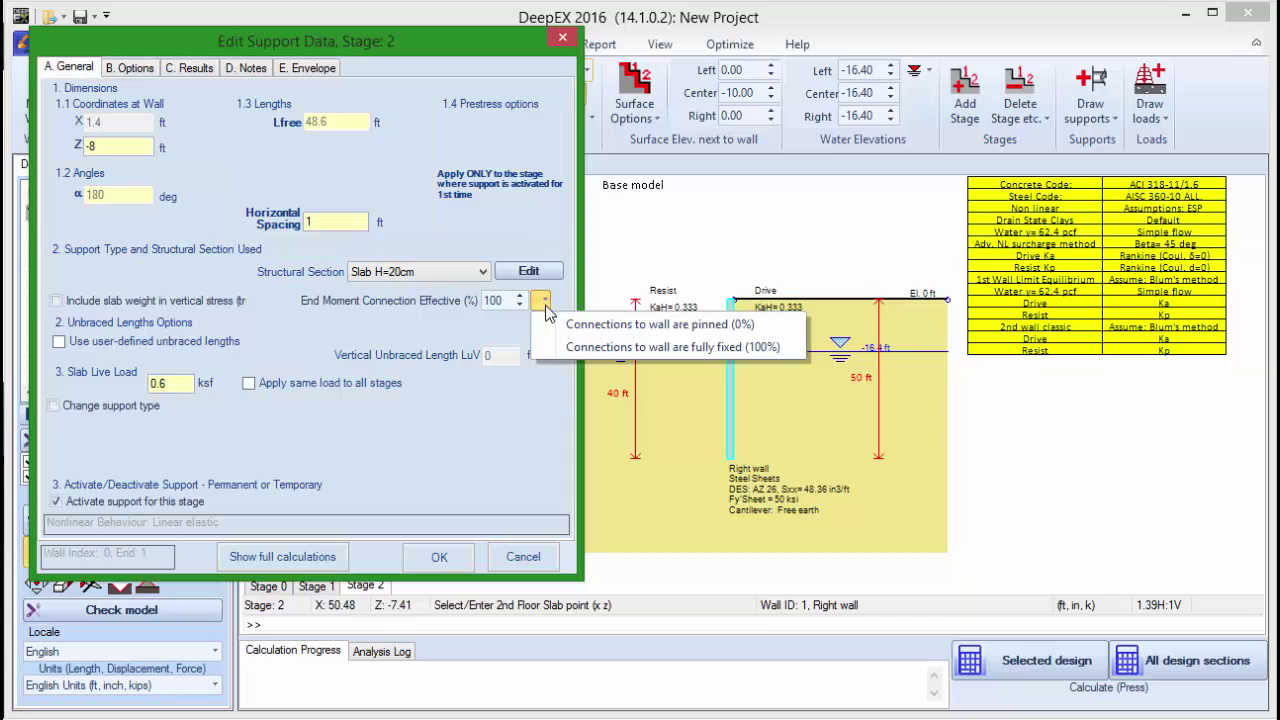
pyautogui.click(296, 334)
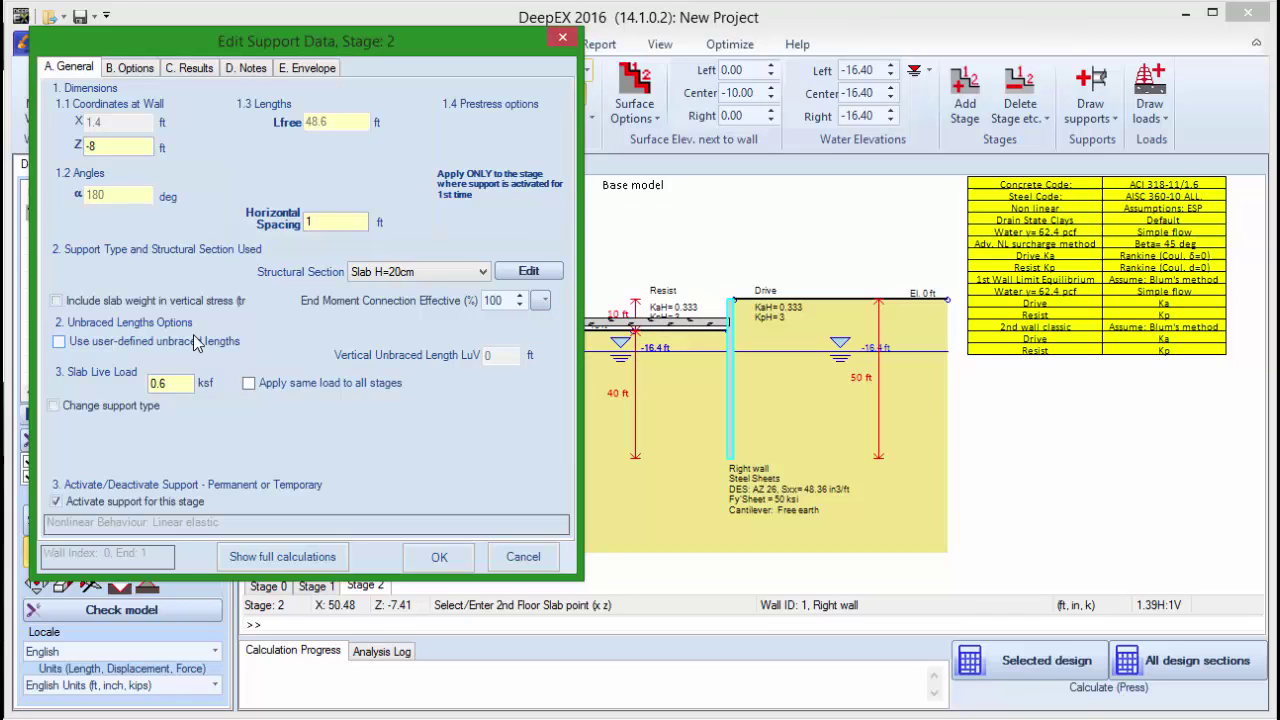
# Enable user-defined unbraced lengths for the slab and accept its support data.
pyautogui.click(187, 336)
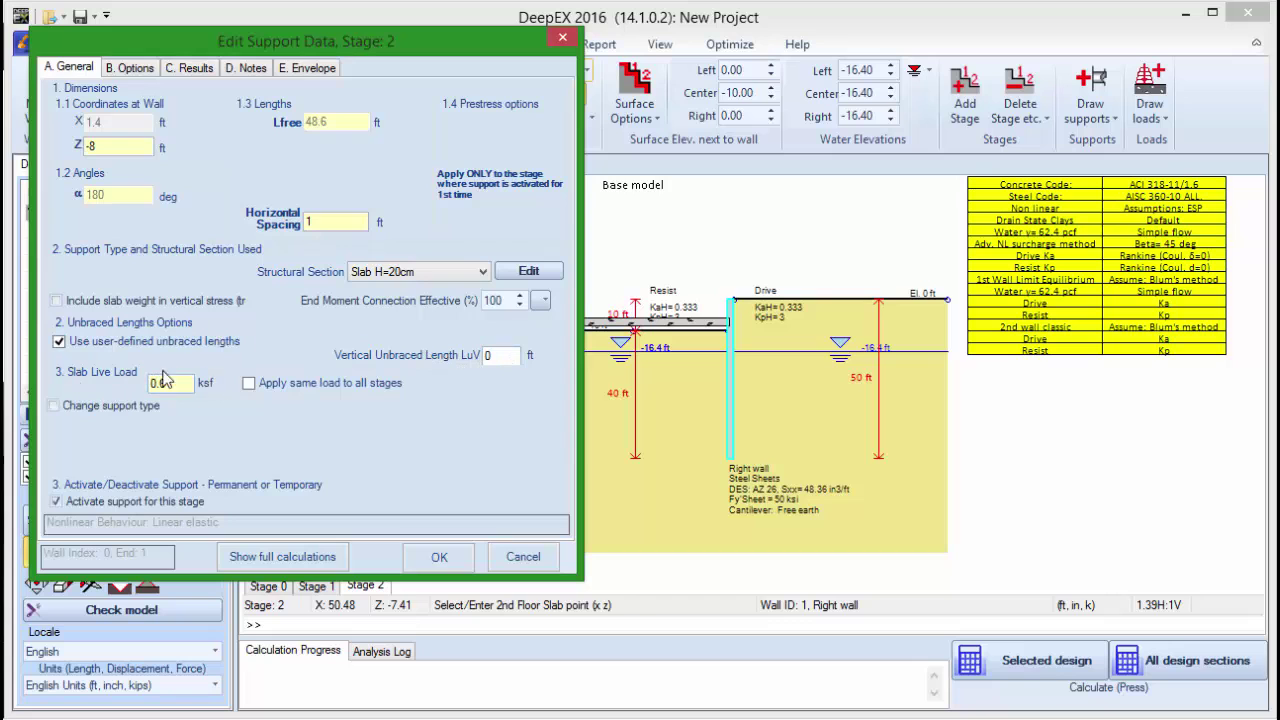
pyautogui.click(431, 563)
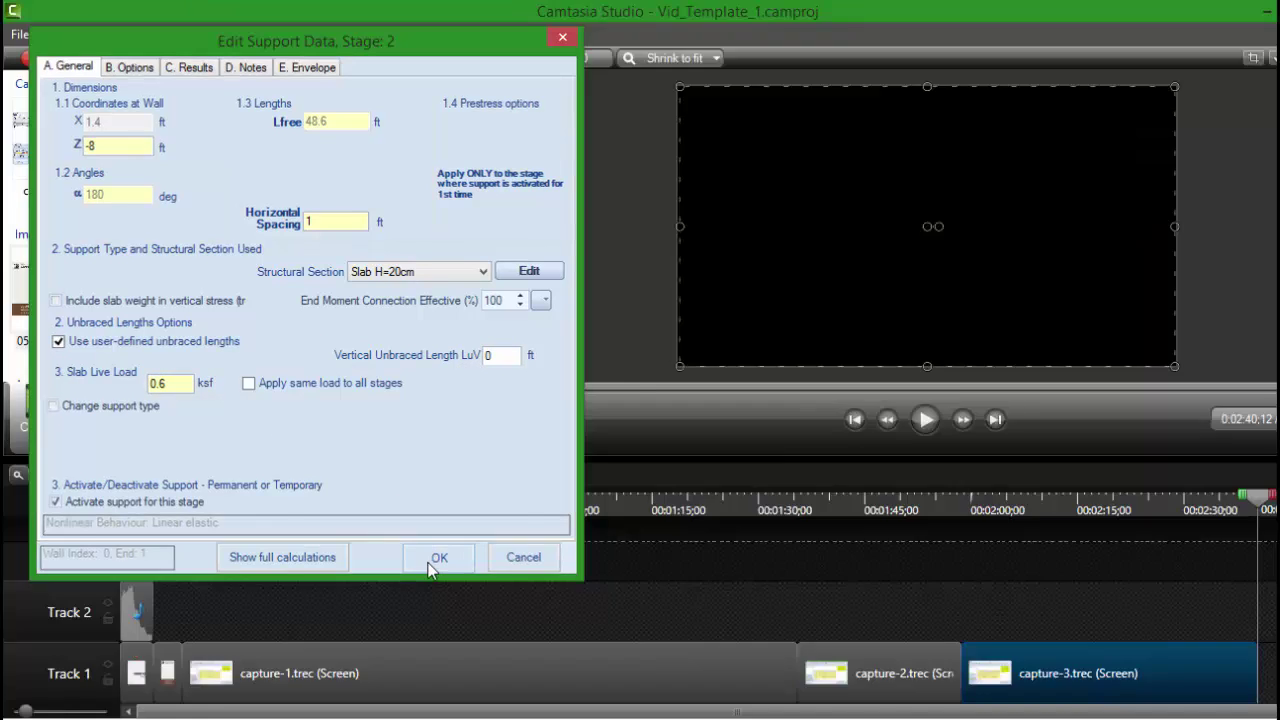
pyautogui.click(840, 440)
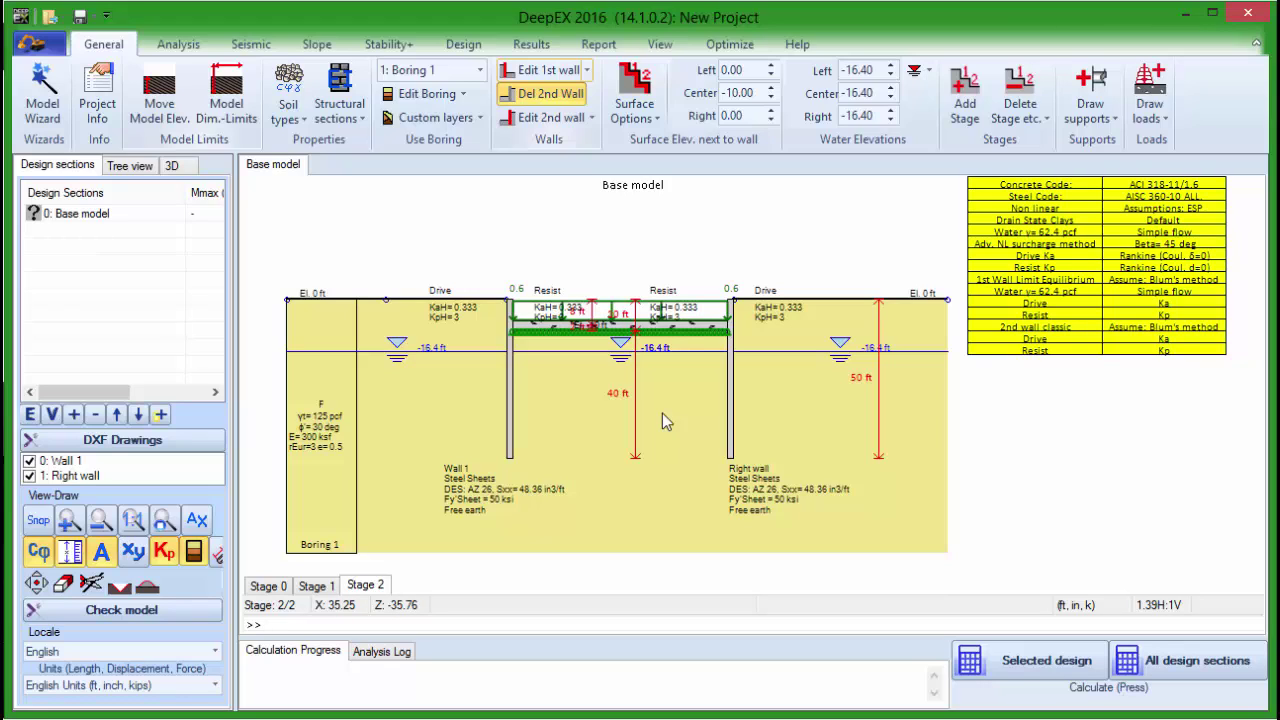
# Erase the slab support between the two walls.
pyautogui.click(668, 337)
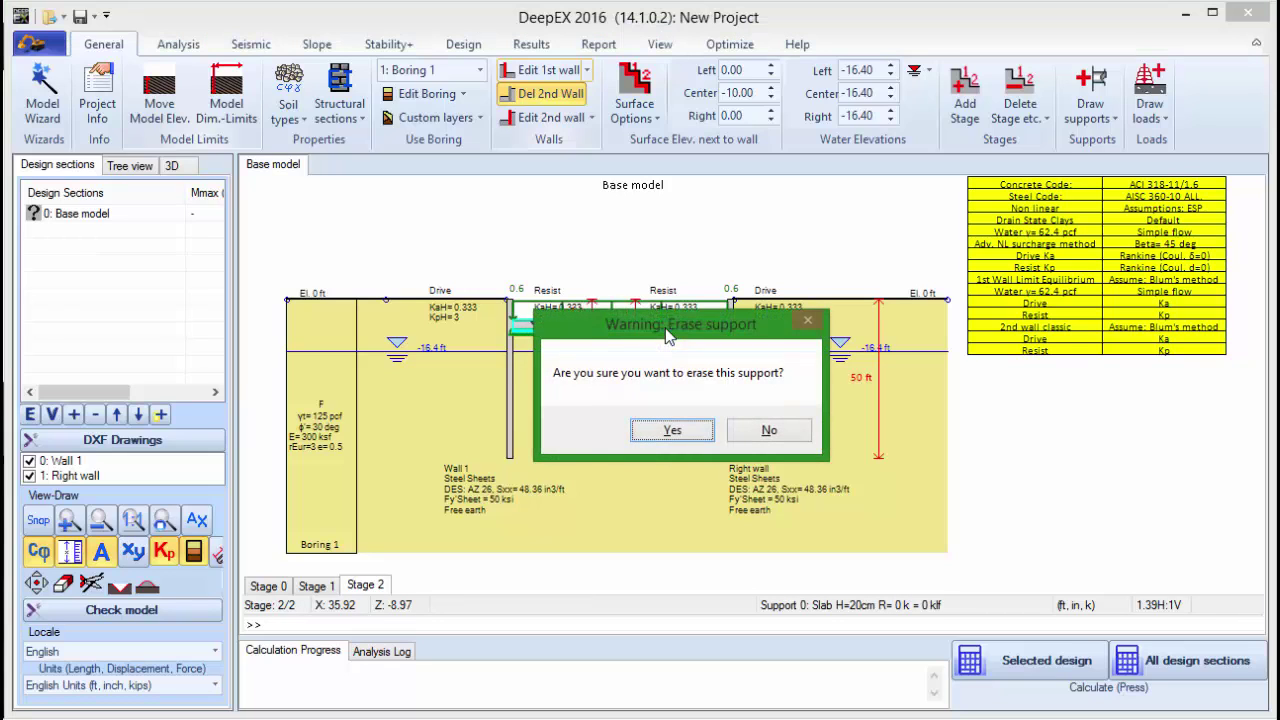
pyautogui.click(659, 430)
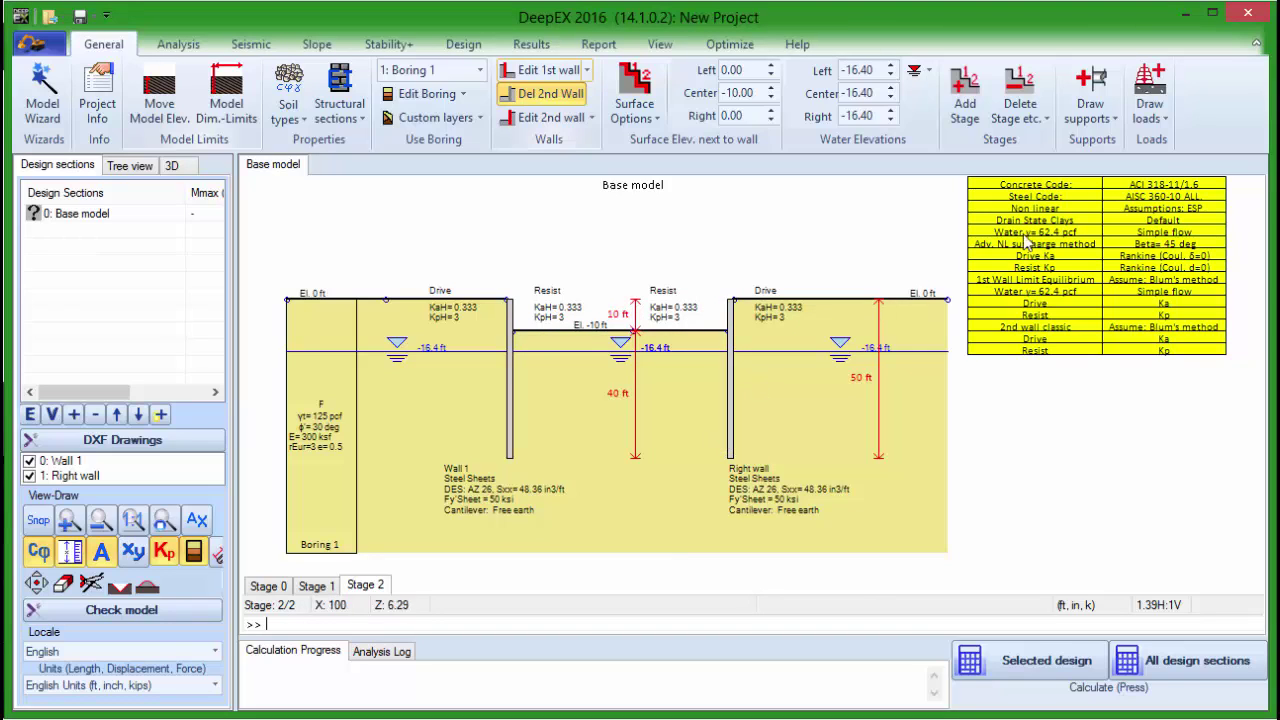
# Draw a ground anchor behind Wall 1 at about -6.8 ft elevation, inclined about 28 degrees, and accept its default 4-Strands support data.
pyautogui.click(1092, 115)
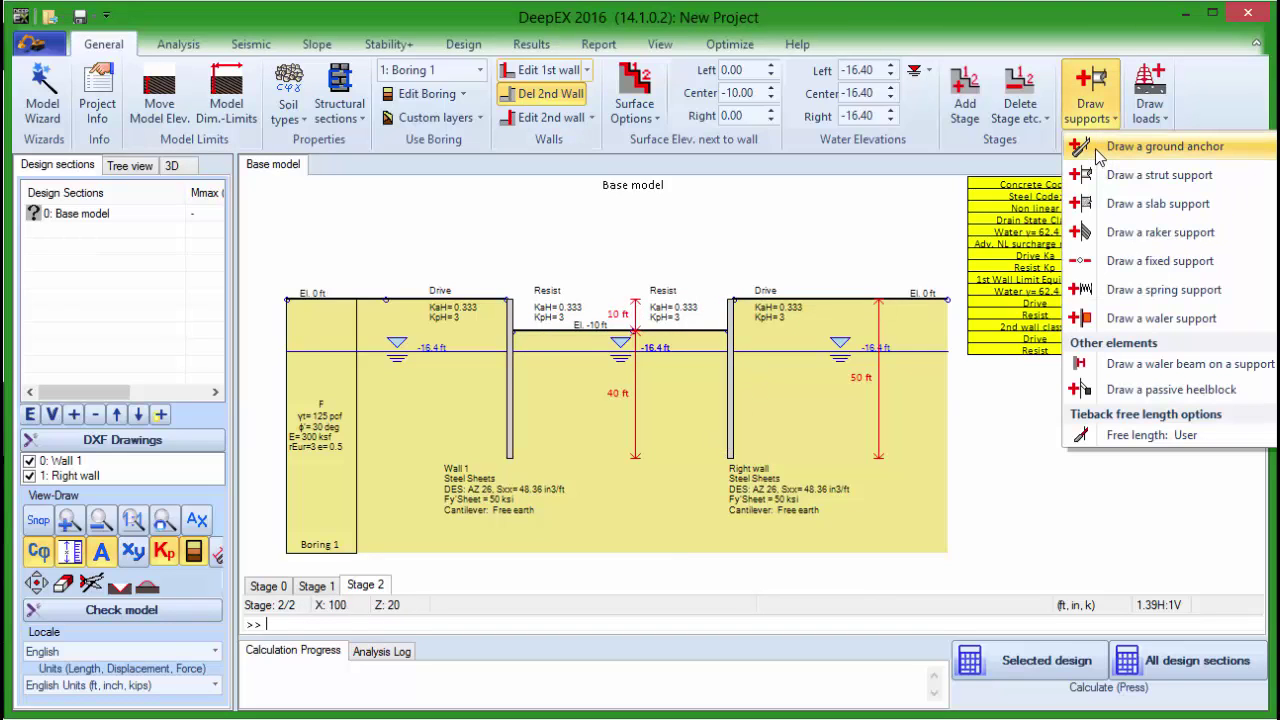
pyautogui.click(1100, 150)
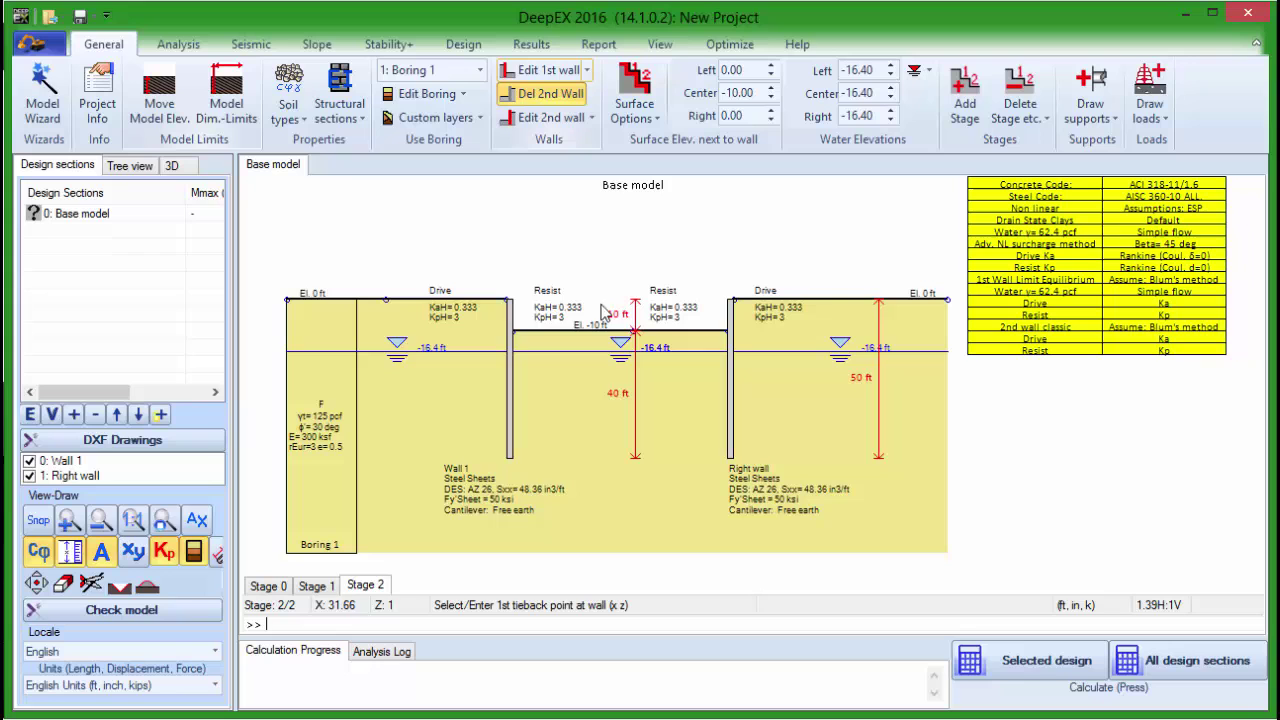
pyautogui.click(509, 324)
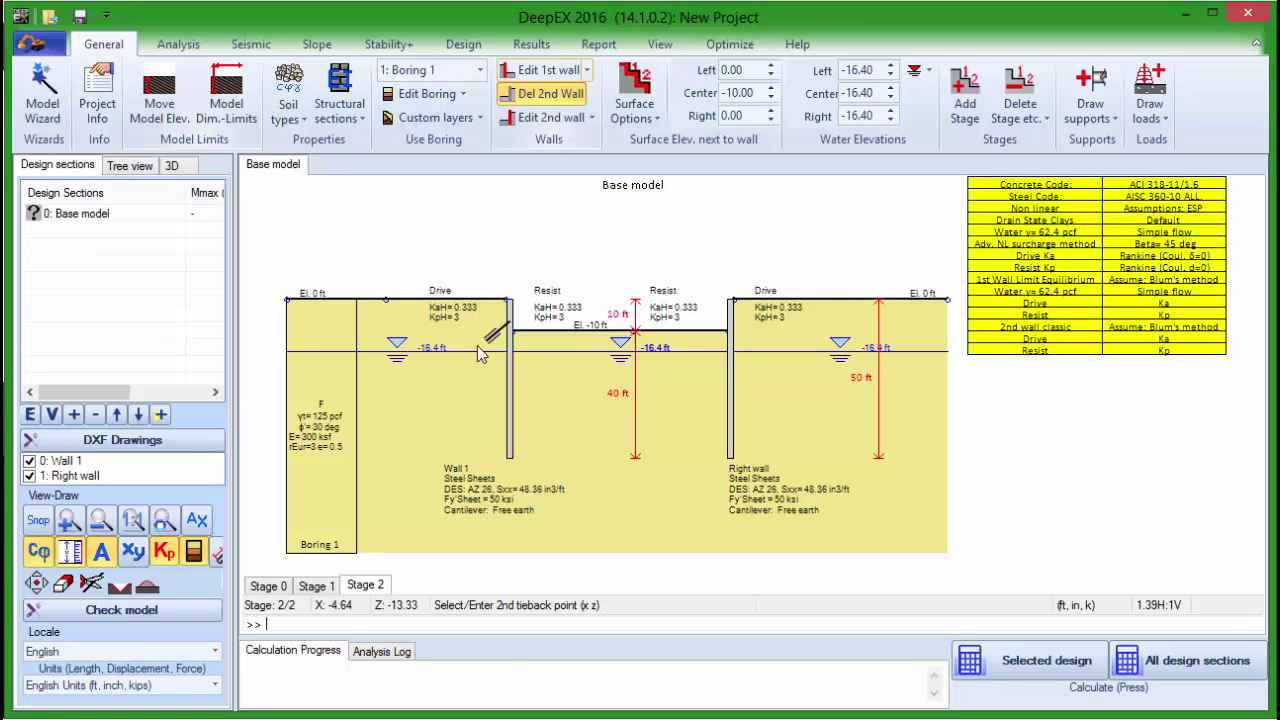
pyautogui.click(322, 396)
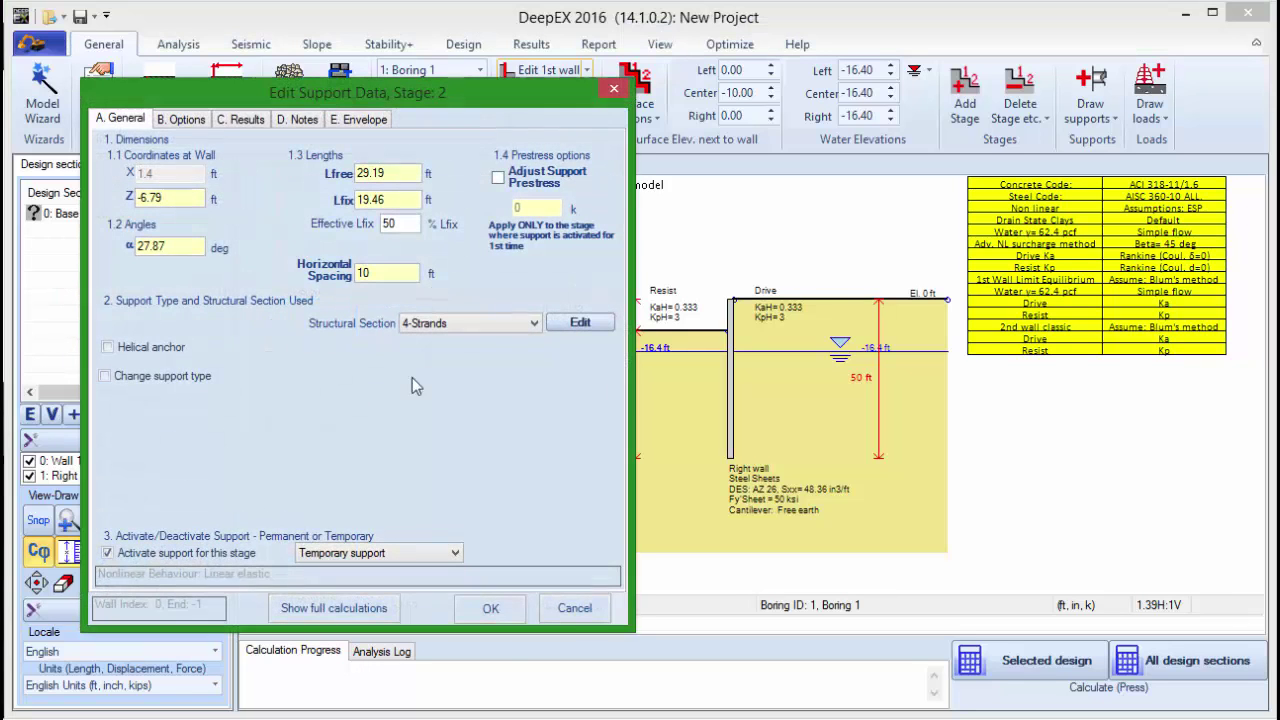
pyautogui.click(491, 605)
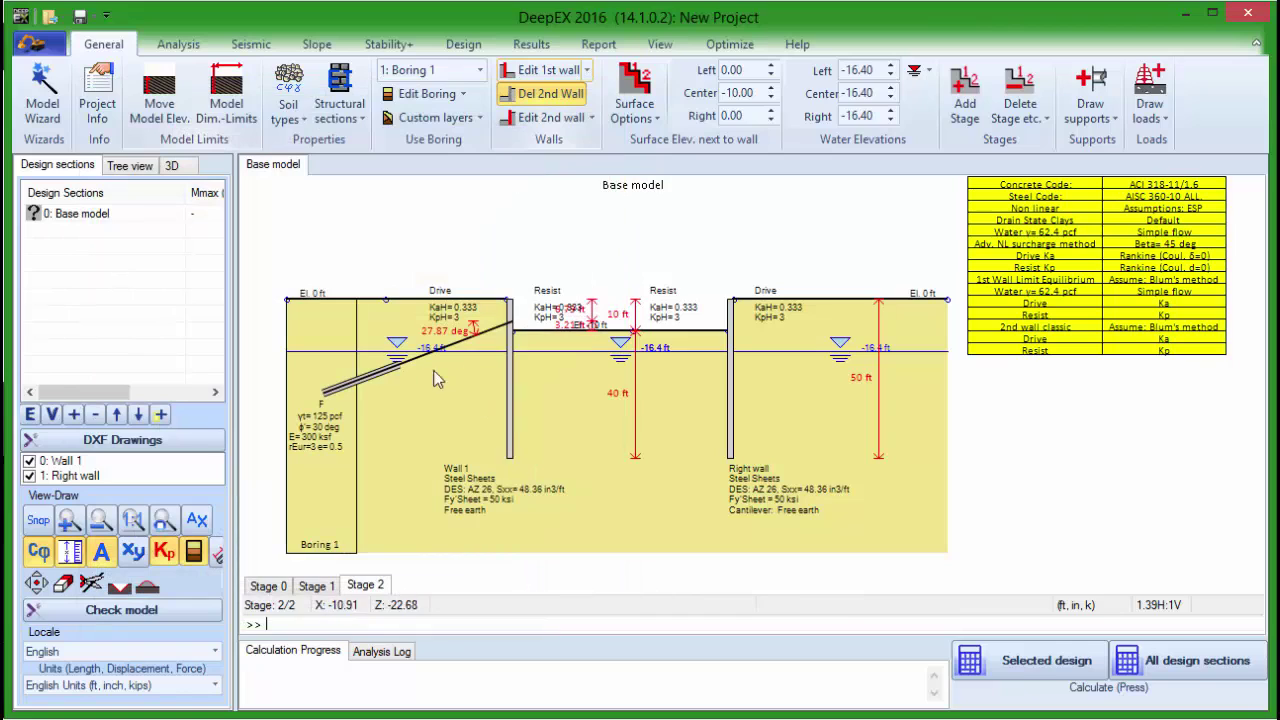
# Deactivate the ground anchor in Stage 2 and activate it again.
pyautogui.rightClick(381, 378)
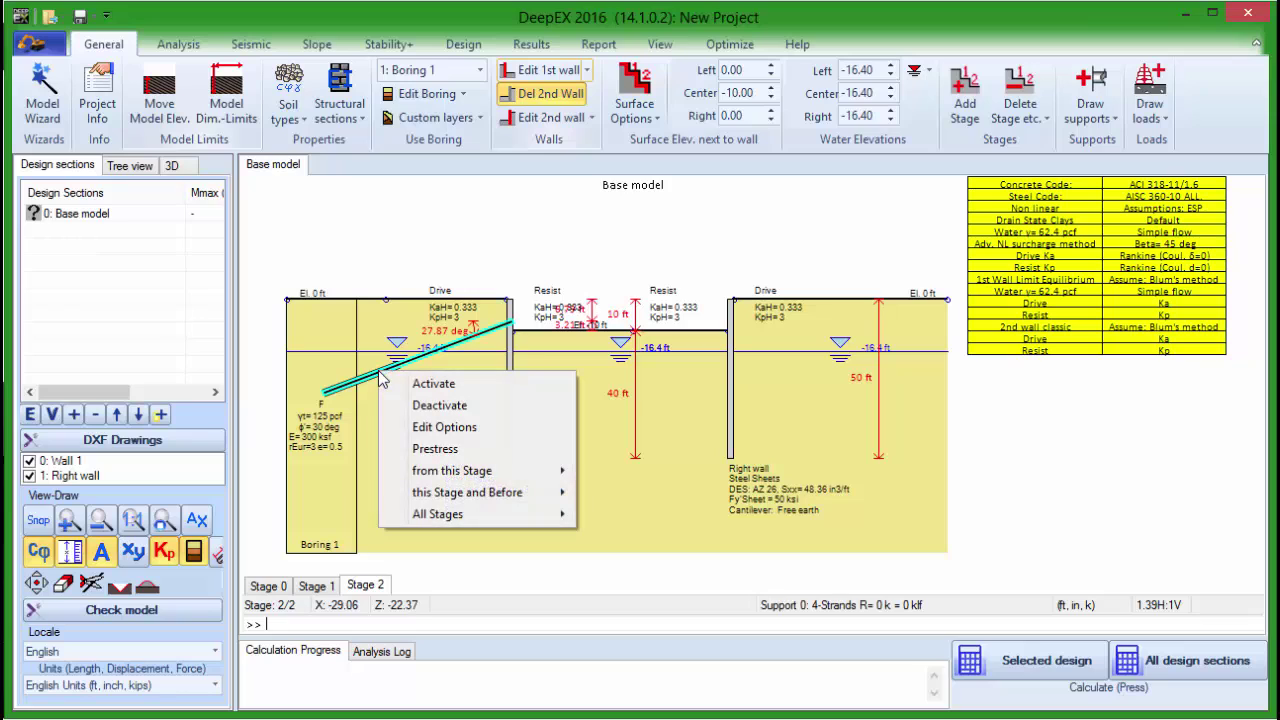
pyautogui.click(425, 406)
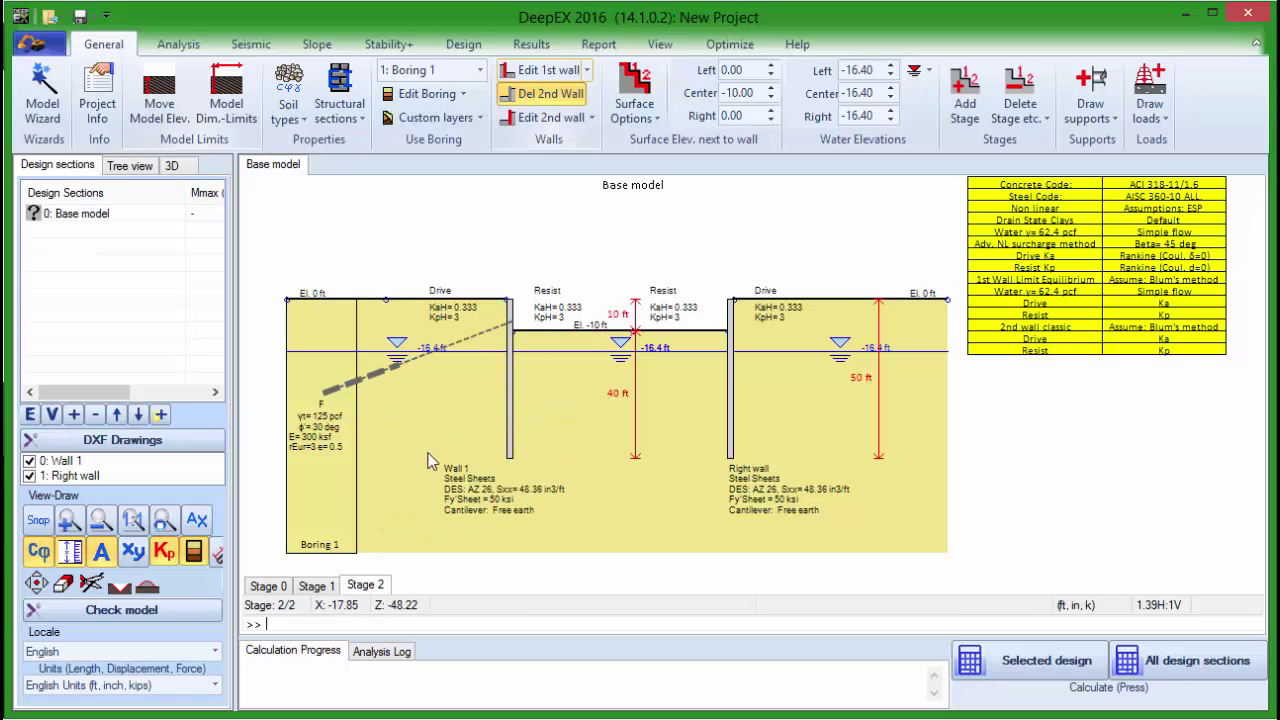
pyautogui.rightClick(372, 375)
pyautogui.click(412, 386)
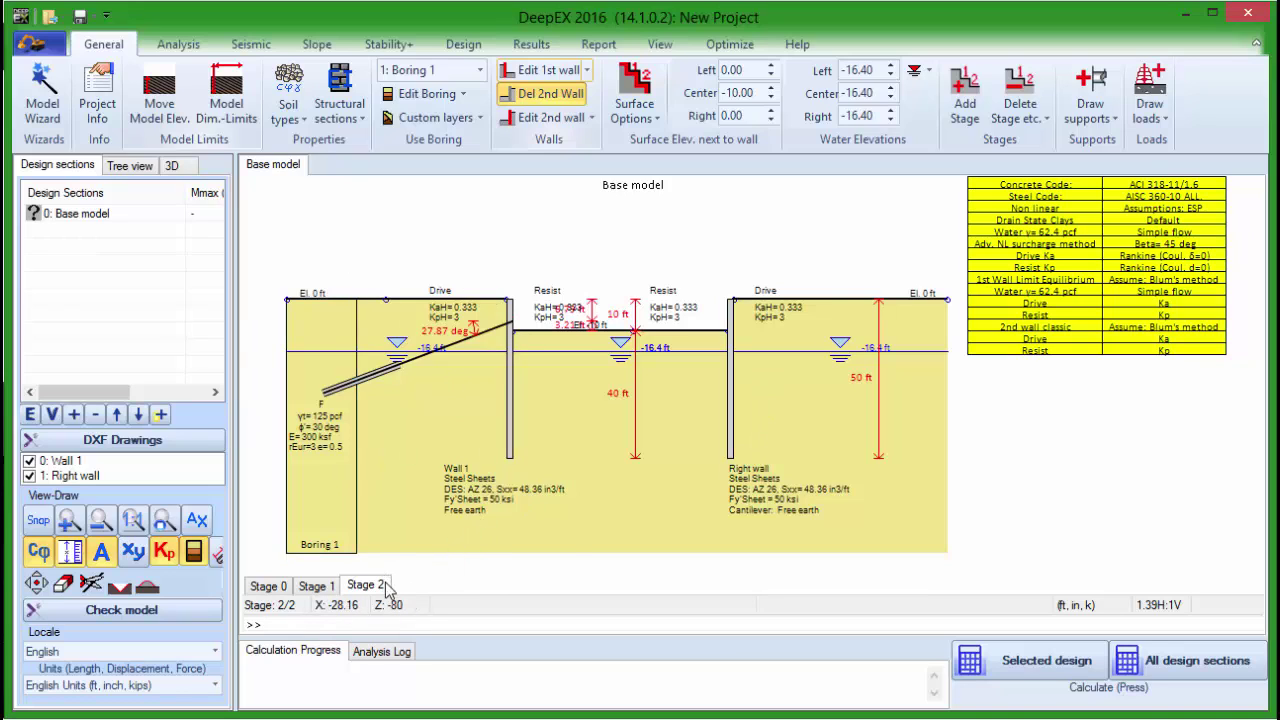
# Compare the ground anchor's activation status in Stage 1 and Stage 0, and return to Stage 2.
pyautogui.click(322, 590)
pyautogui.click(287, 588)
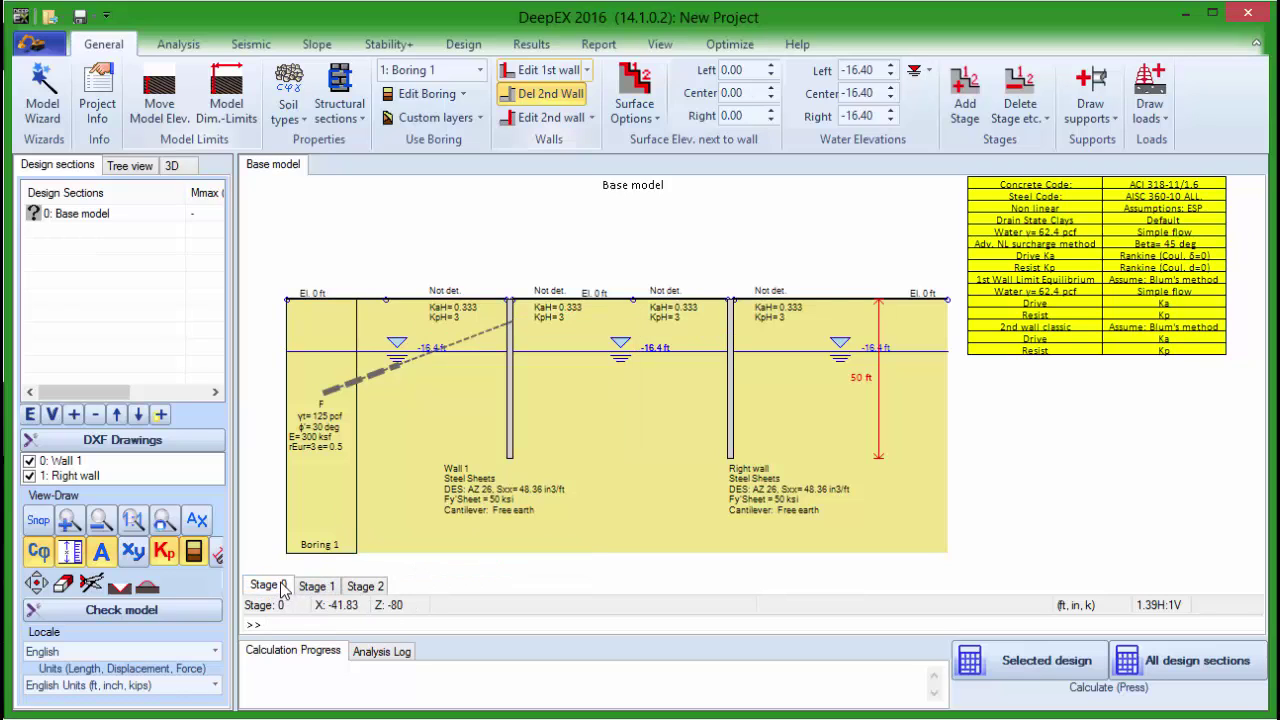
pyautogui.click(307, 588)
pyautogui.click(366, 588)
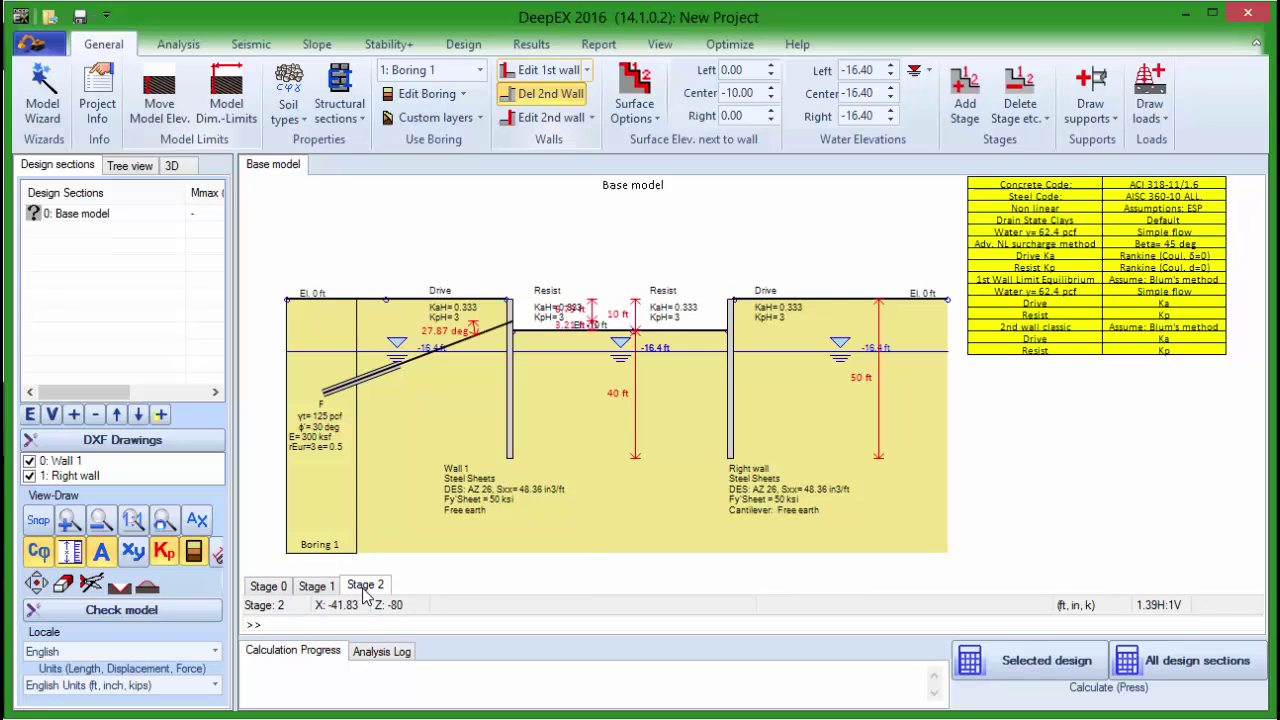